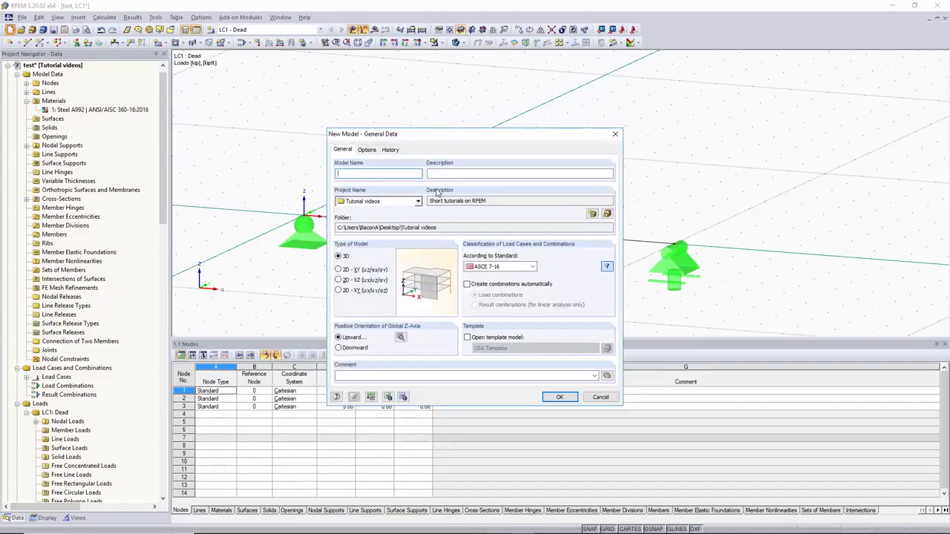
- Name the new model "Video 6" and create it with the existing general data settings
type("Vieo 5")
key("BackSpace")
key("BackSpace")
key("BackSpace")
key("BackSpace")
type("deo 6")
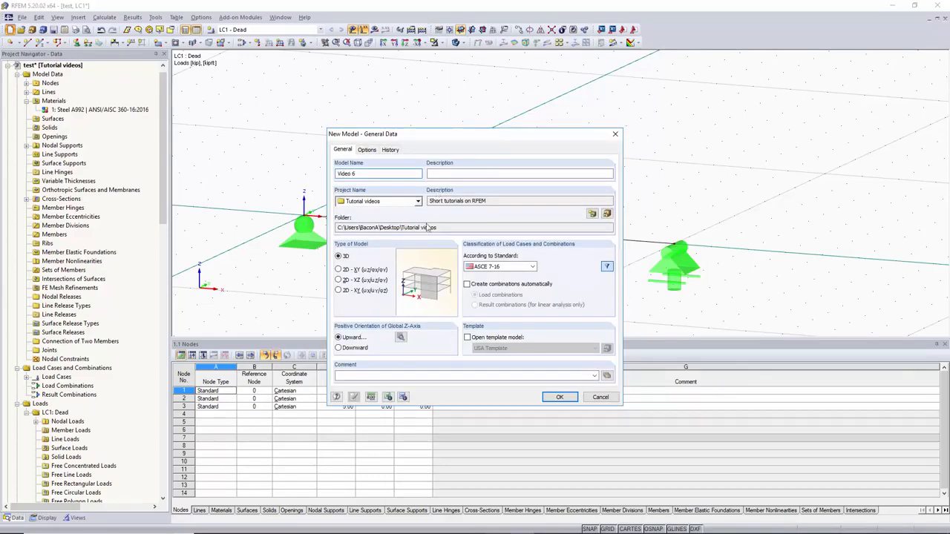
left_click(560, 398)
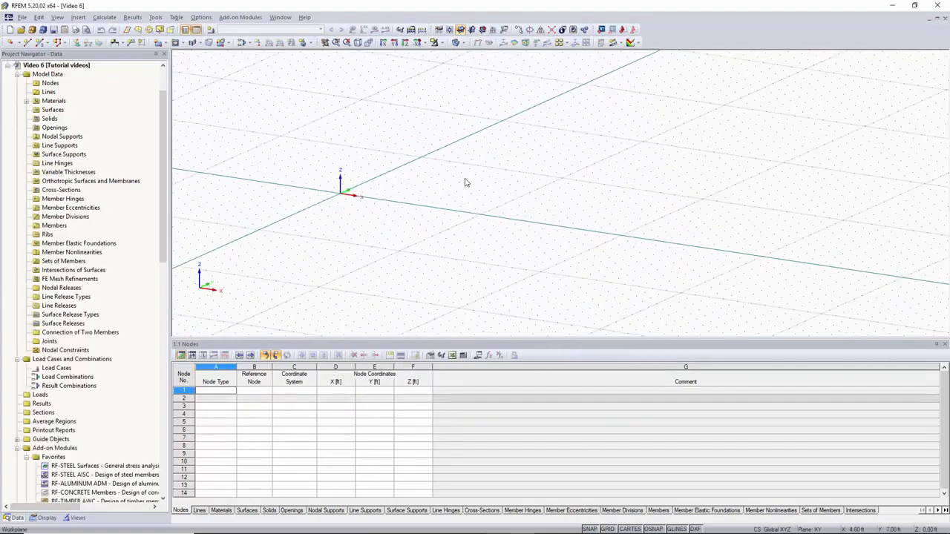
- Draw a line along the X axis from the origin to the node at X = 10 ft, Y = 0, Z = 0
scroll(466, 182, "down", 3)
middle_click_drag(467, 182, 473, 221)
middle_click_drag(472, 220, 498, 222, "ctrl")
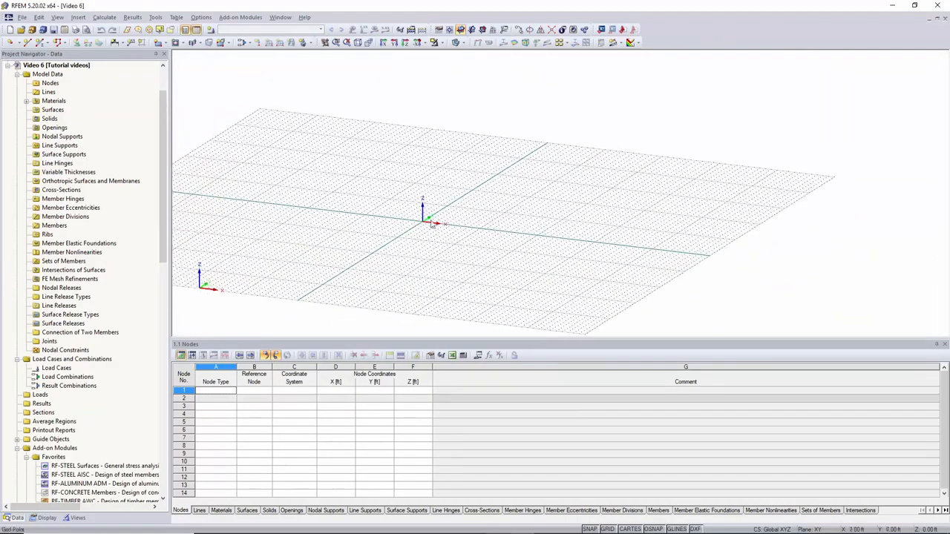
scroll(441, 224, "up", 5)
middle_click_drag(440, 224, 384, 215)
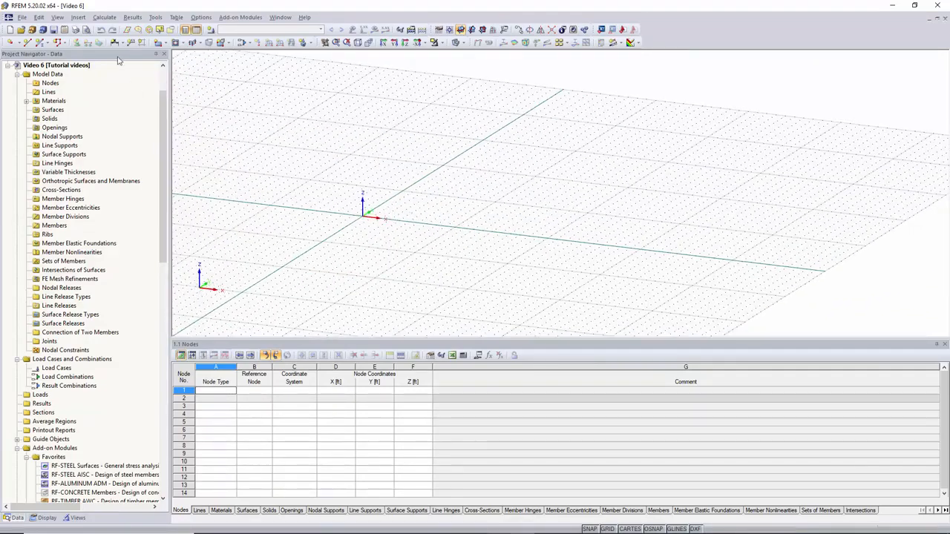
left_click(28, 43)
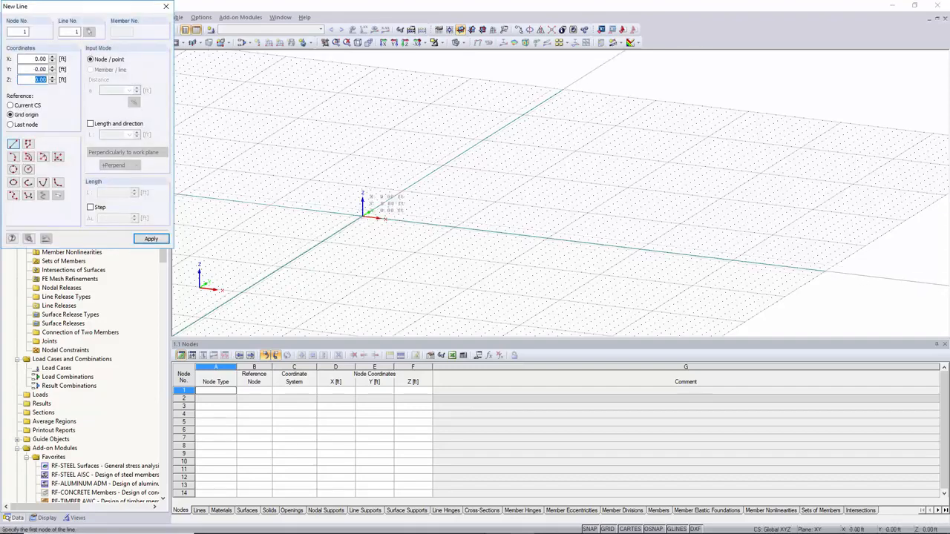
left_click(364, 216)
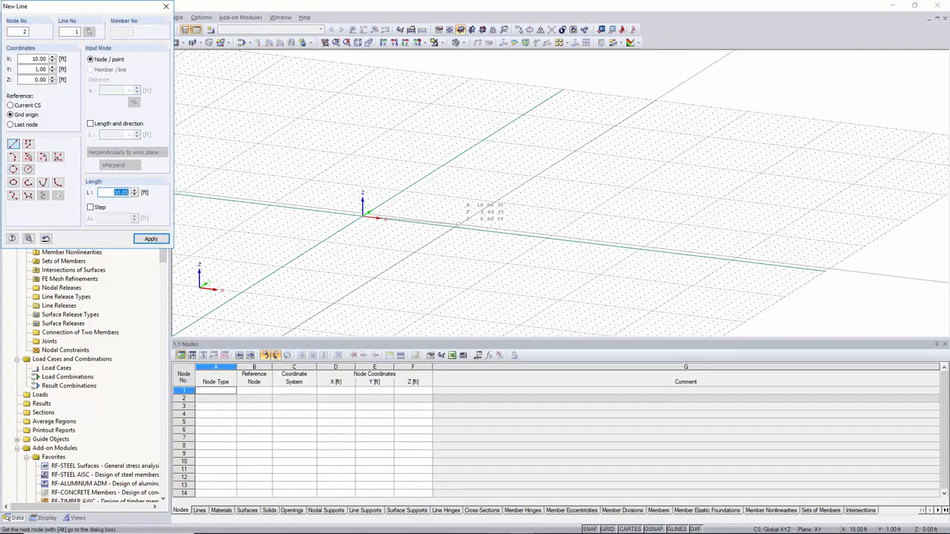
left_click(455, 227)
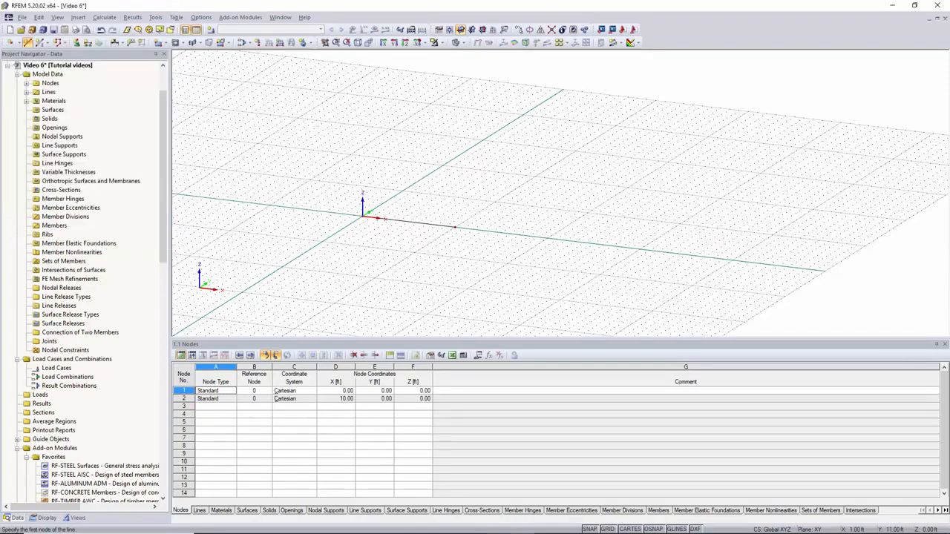
key("Escape")
- Place a Hinged nodal support on the line's start node at the origin
scroll(446, 178, "up", 2)
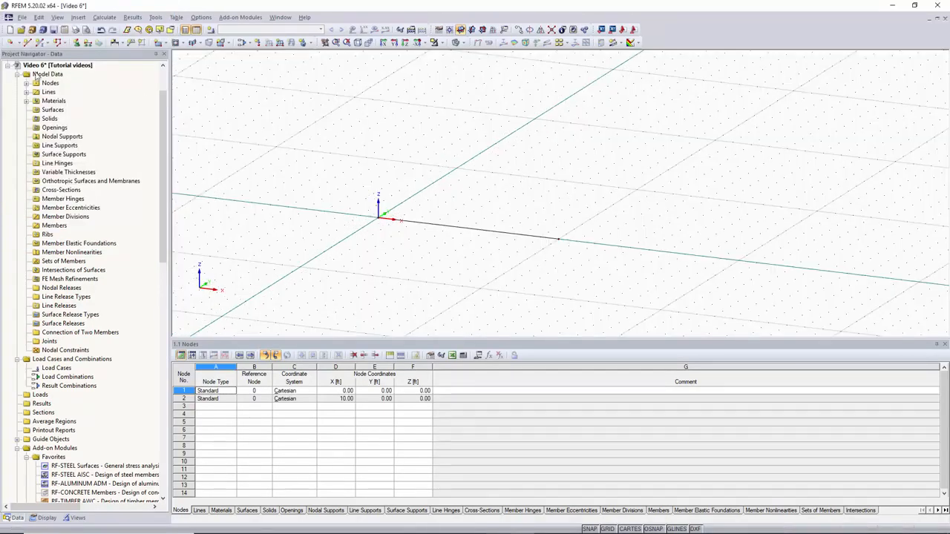
left_click(77, 42)
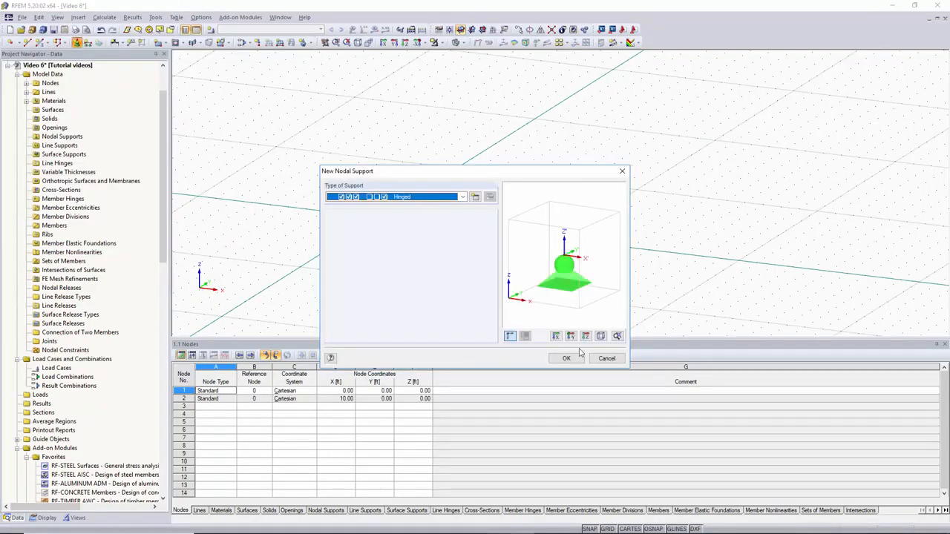
left_click(578, 357)
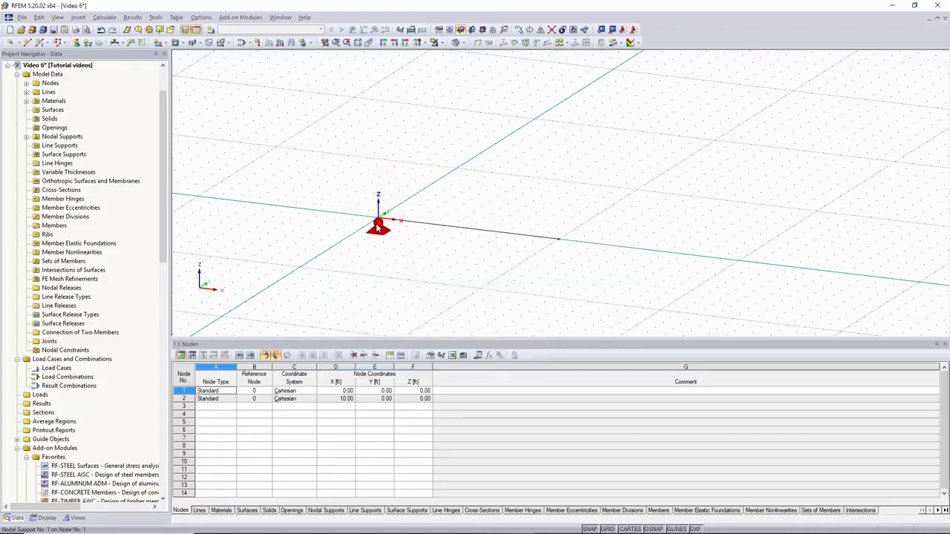
- Define a new nodal support with X displacement released and rotation about X restrained, and place it on the line's end node
left_click(76, 42)
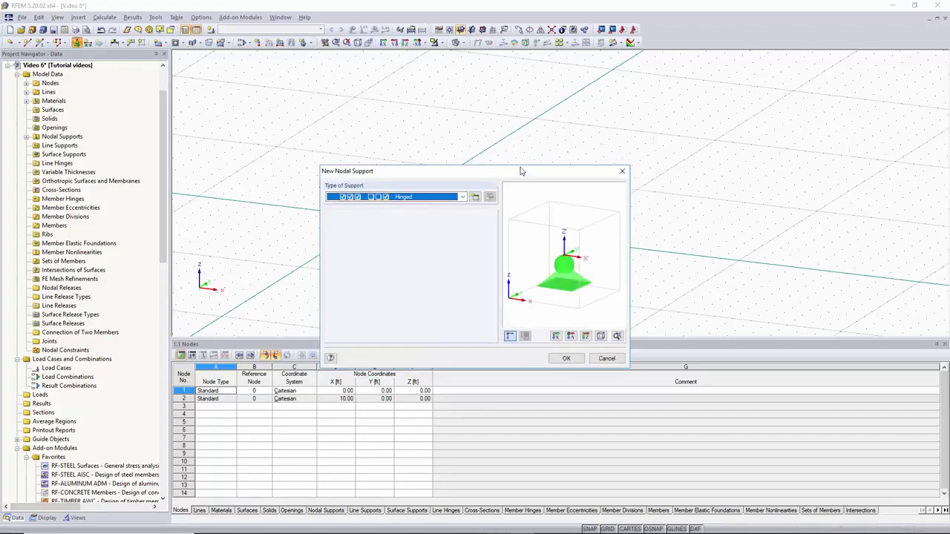
left_click(476, 198)
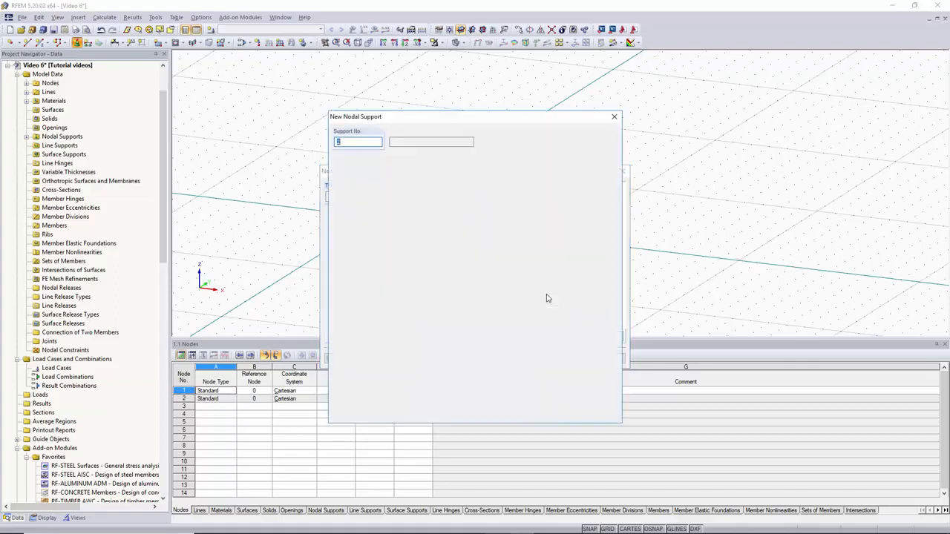
left_click(338, 324)
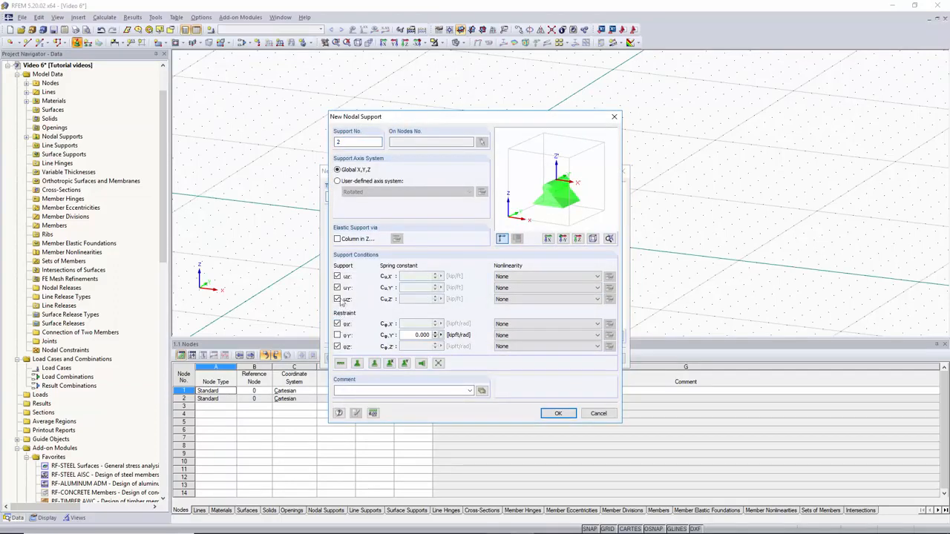
left_click(343, 277)
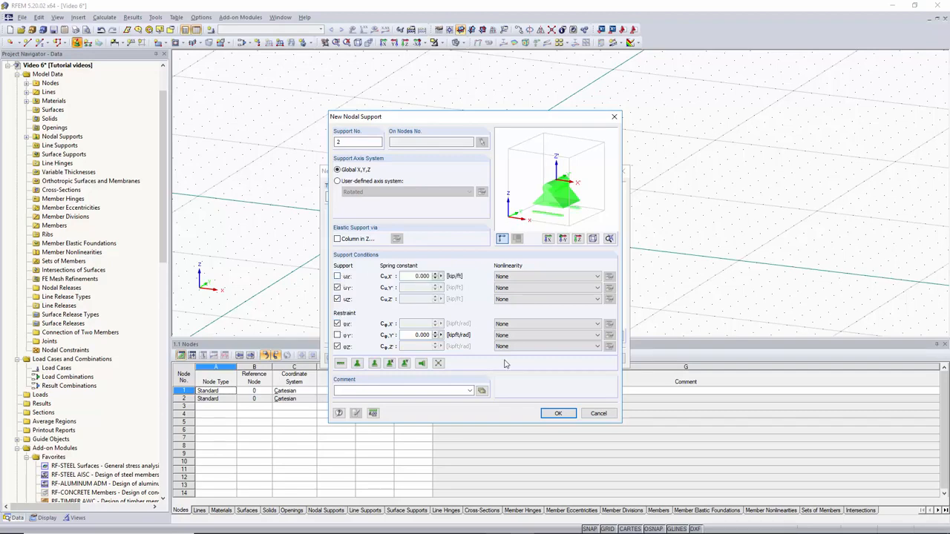
left_click(558, 413)
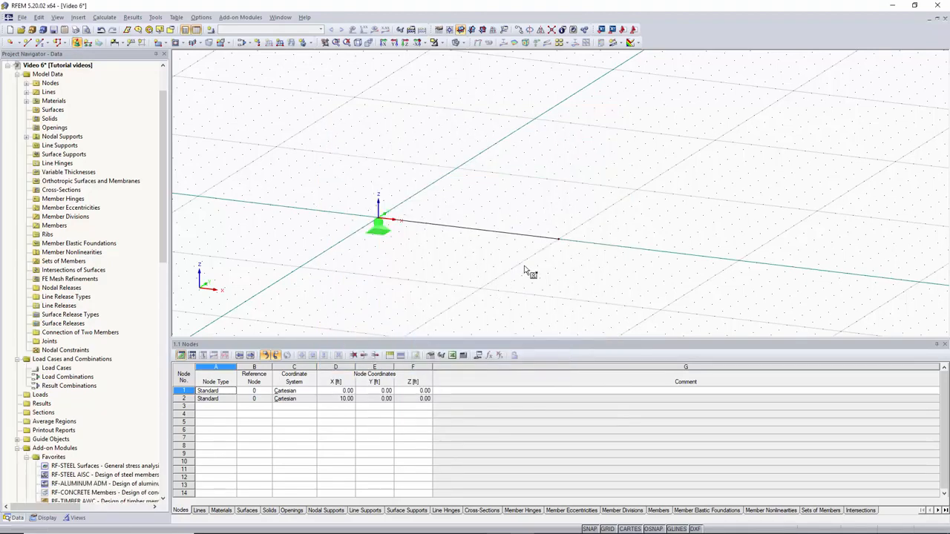
left_click(560, 238)
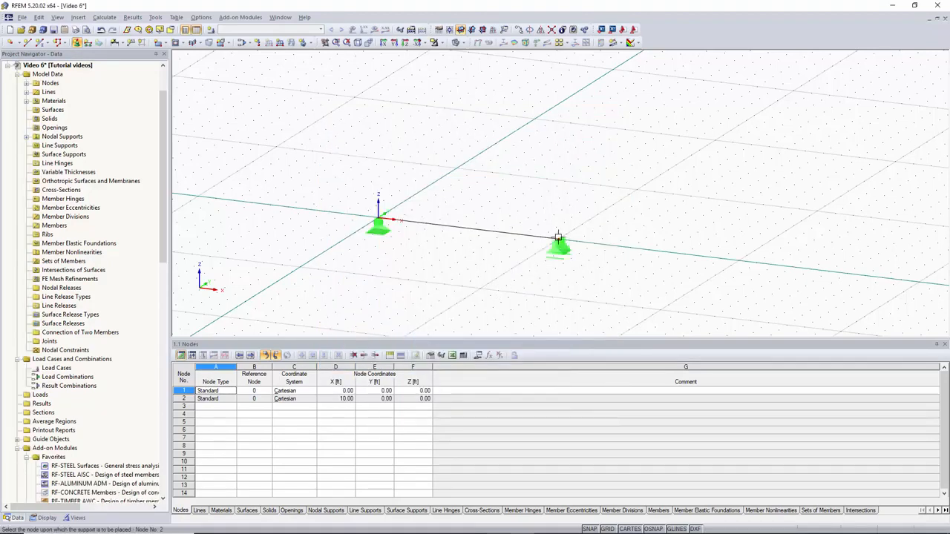
scroll(483, 222, "up", 2)
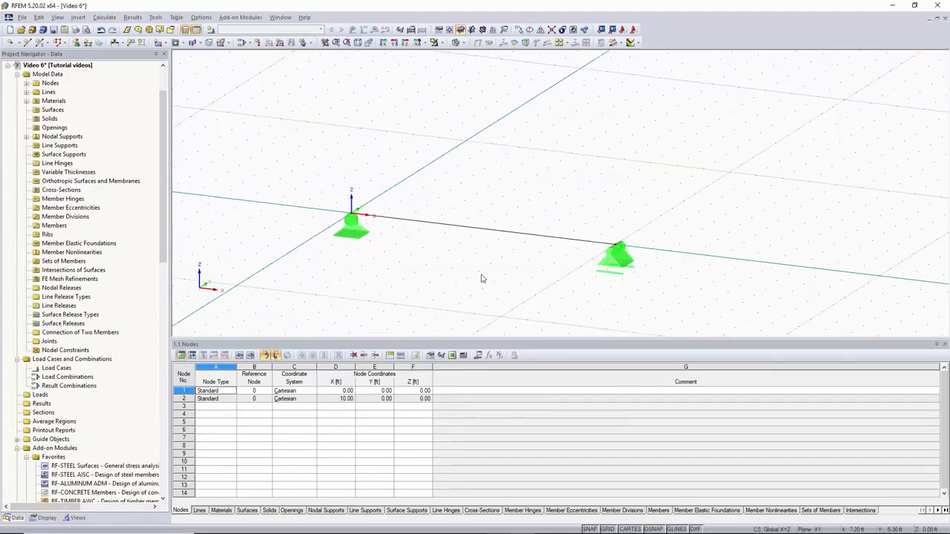
key("Escape")
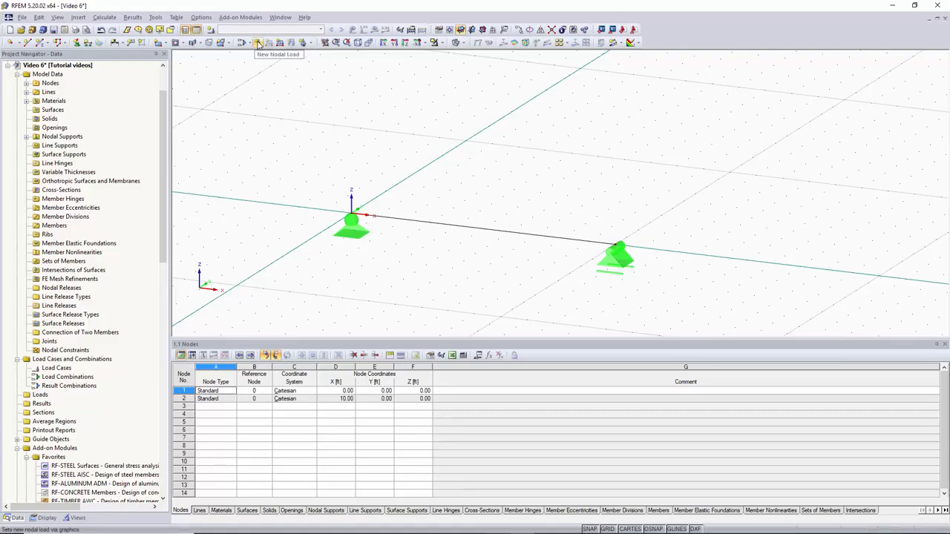
- Start a new nodal load and set up load case LC1 with the description "Dead load" in the Dead category
left_click(258, 43)
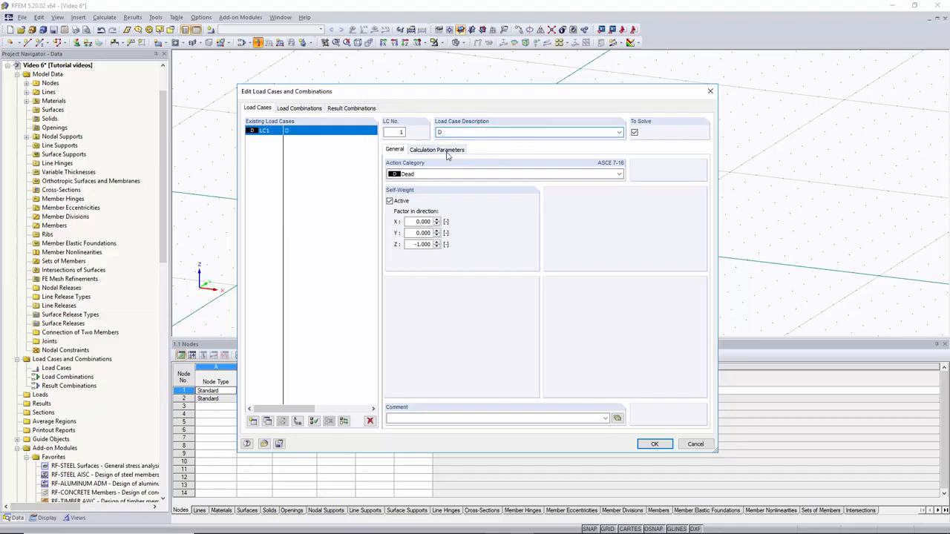
type("load")
left_click(656, 445)
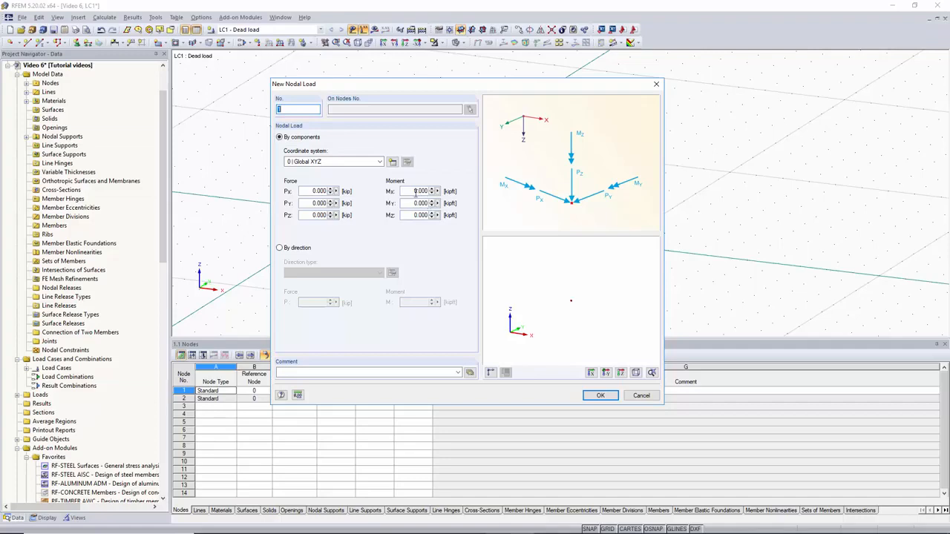
- Apply a nodal load with PZ -3 kip and MY 3 kipft to the node at the origin
double_click(311, 216)
type("-3")
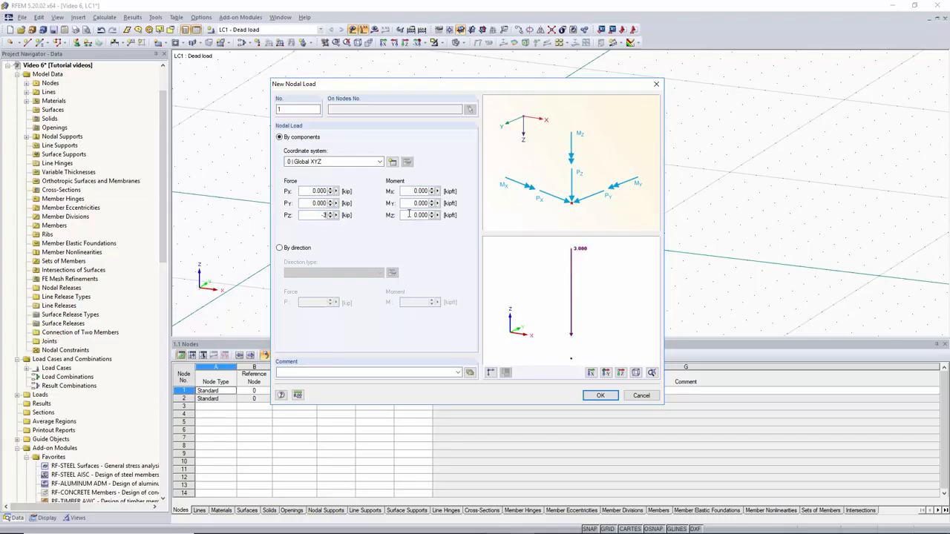
left_click_drag(413, 216, 435, 203)
type("3")
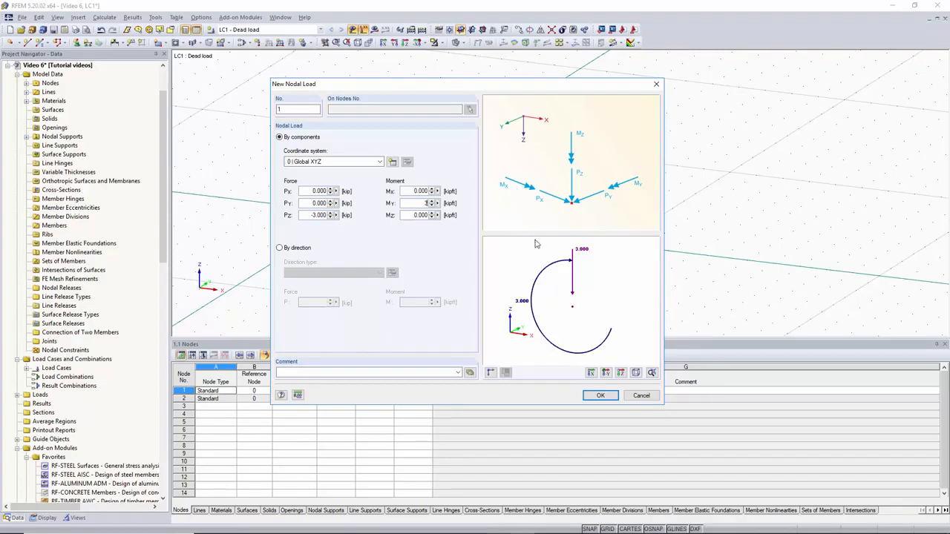
left_click(600, 395)
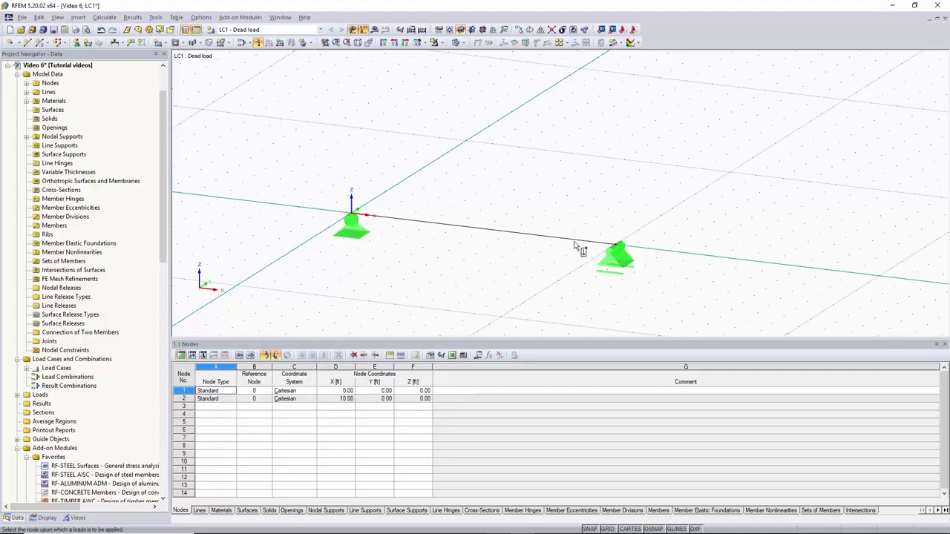
left_click(352, 215)
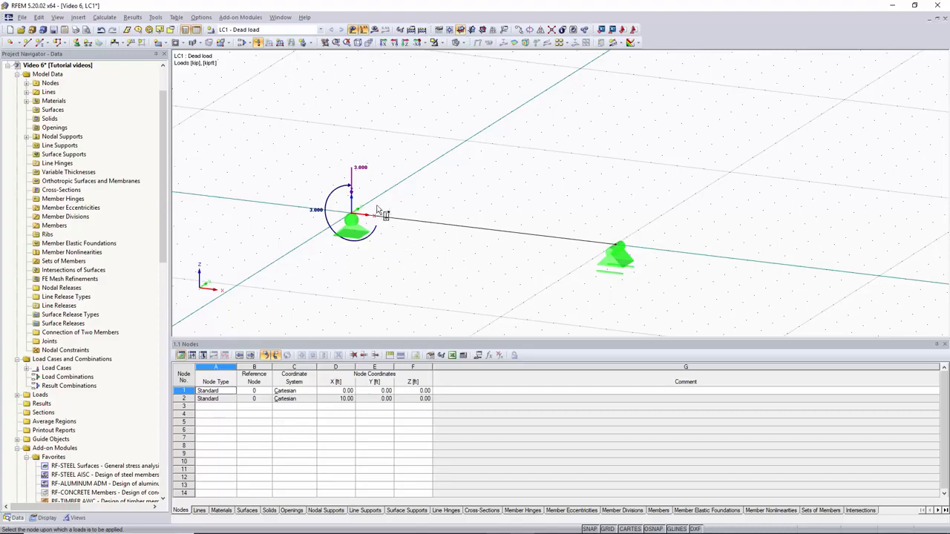
scroll(350, 215, "up", 2)
scroll(351, 215, "up", 1)
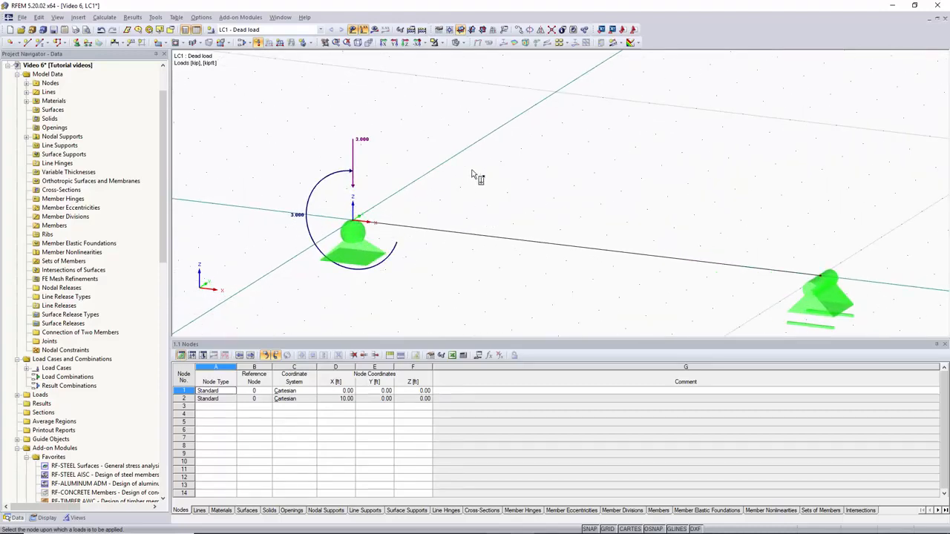
key("Escape")
- Add a standard node at the line's midpoint, at X = 5 ft, Y = 0, Z = 0
scroll(507, 195, "down", 1)
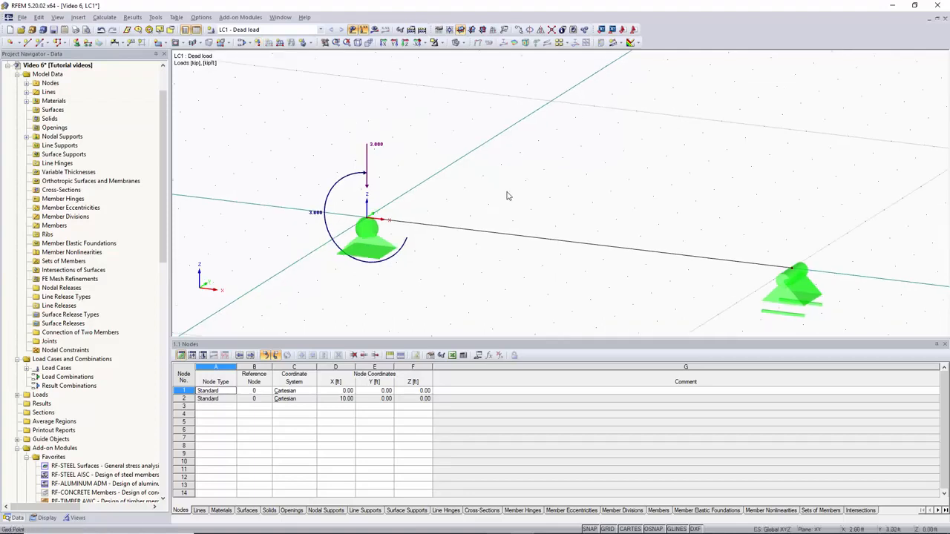
middle_click_drag(492, 182, 454, 158)
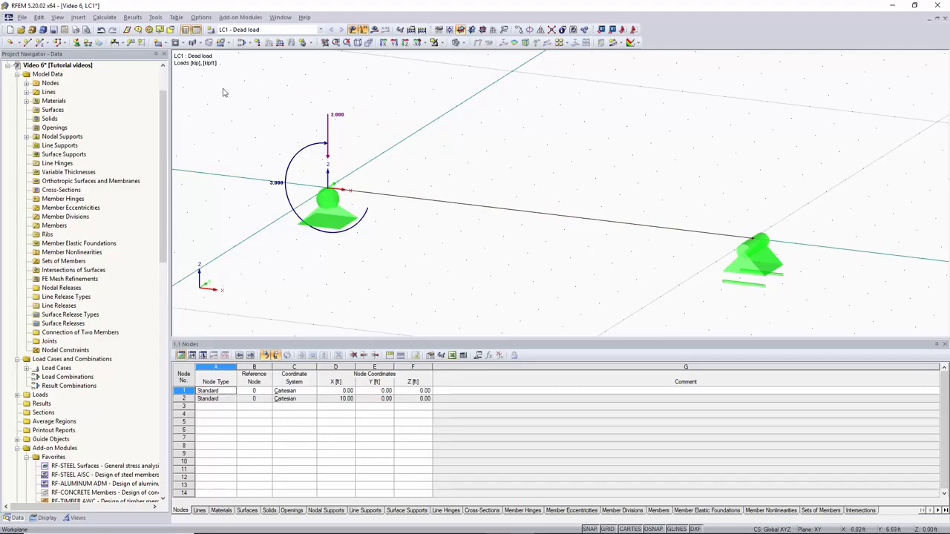
left_click(12, 43)
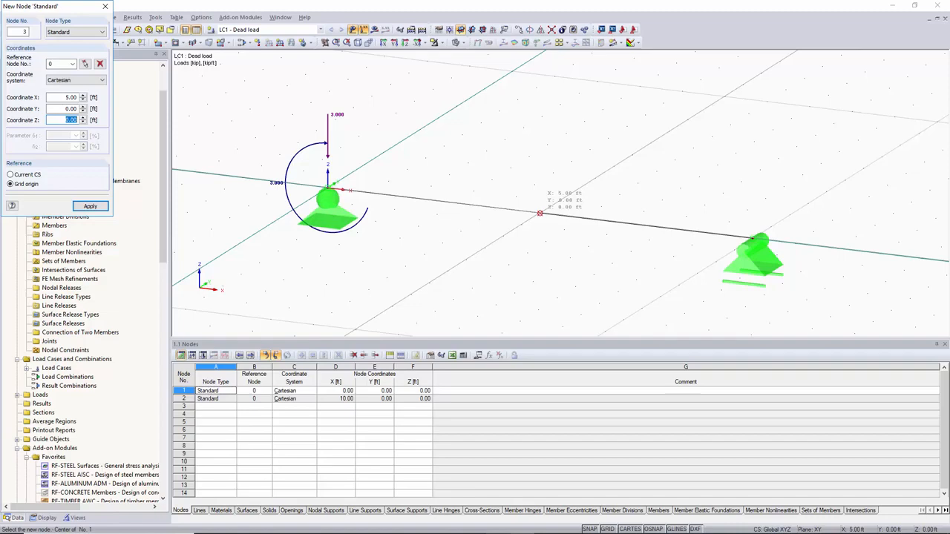
left_click(540, 213)
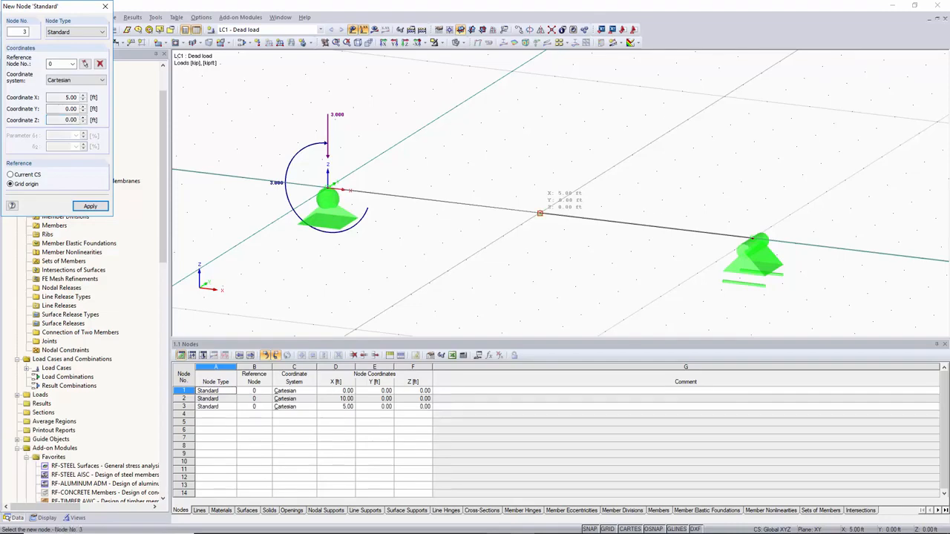
key("Escape")
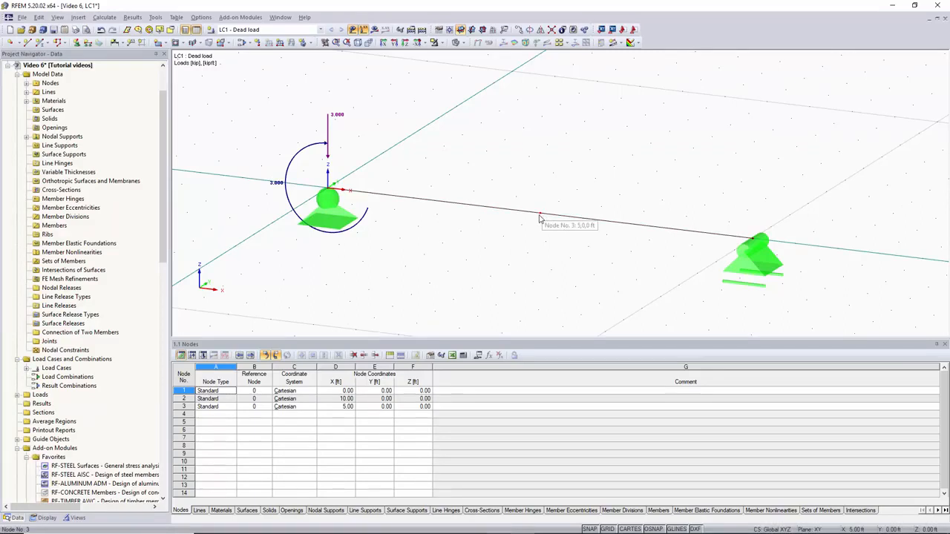
- Apply a nodal load with PZ -3 kip and MY 2.5 kipft to the midpoint node
left_click(259, 46)
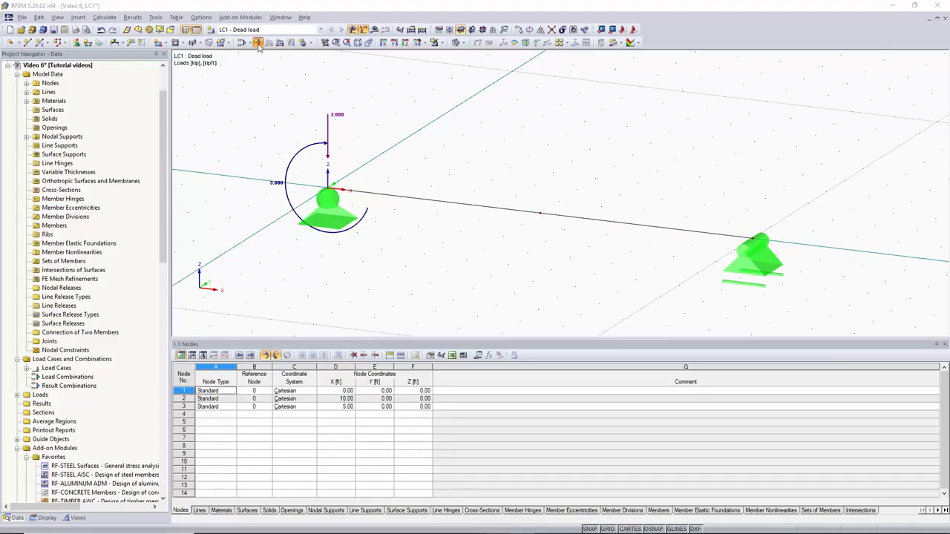
left_click_drag(422, 229, 465, 229)
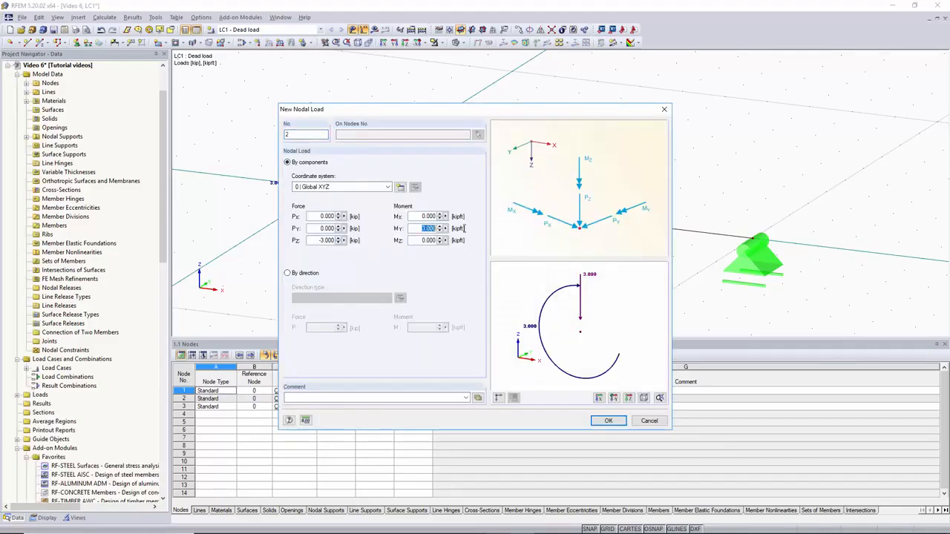
type("2.5")
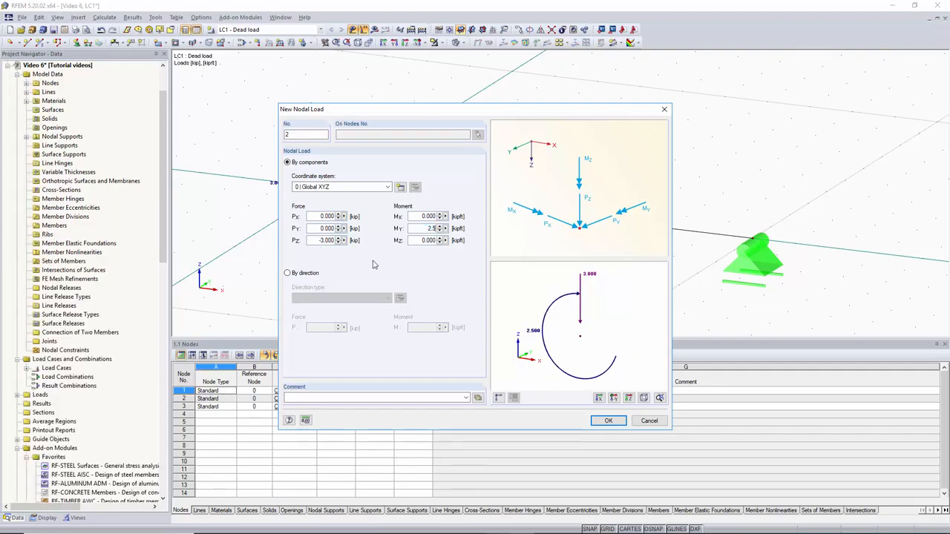
left_click(608, 421)
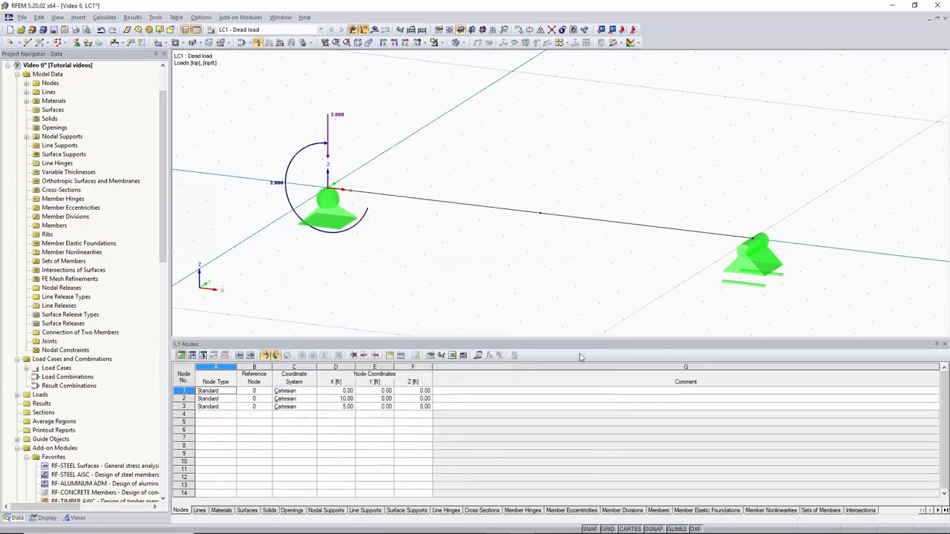
left_click(539, 214)
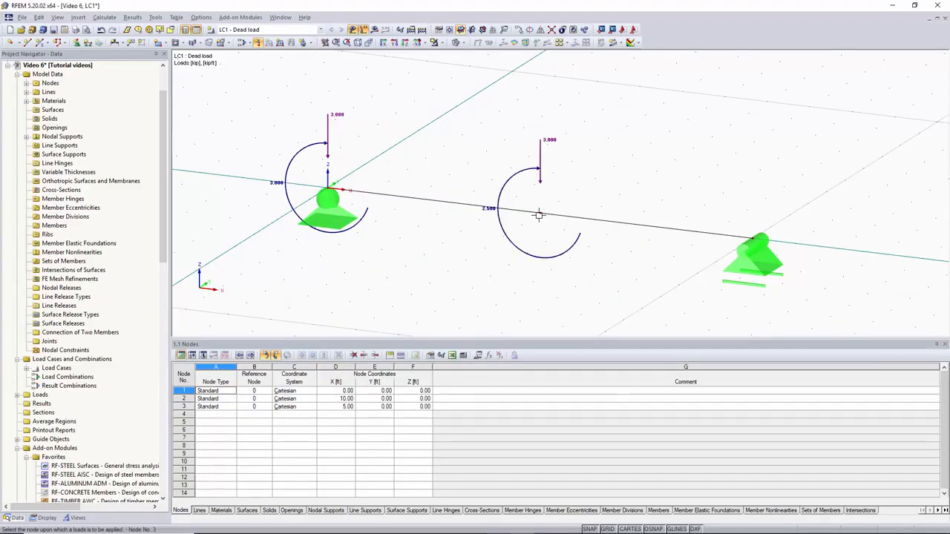
- Delete the nodal load at the line's midpoint together with the midpoint node
key("Escape")
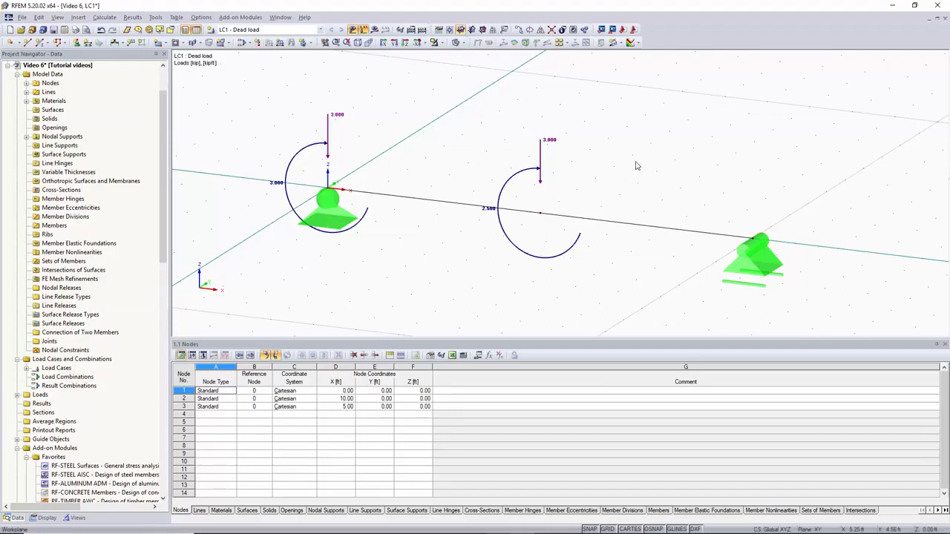
left_click(637, 165)
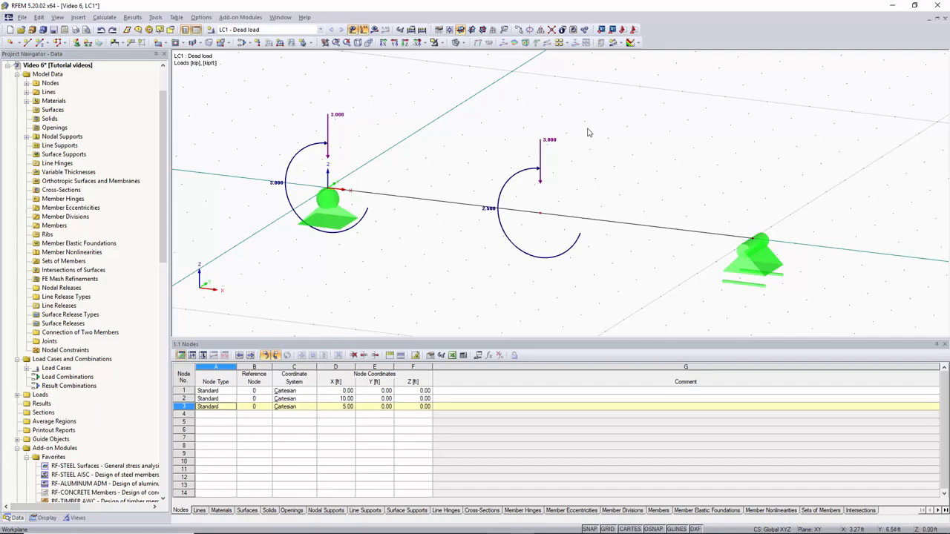
left_click_drag(588, 132, 481, 191)
key("Delete")
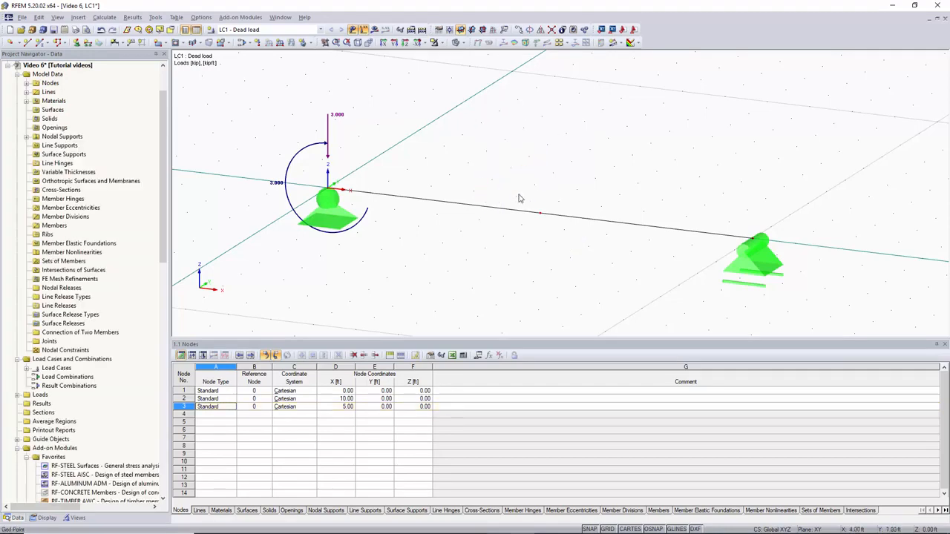
left_click_drag(555, 199, 609, 153)
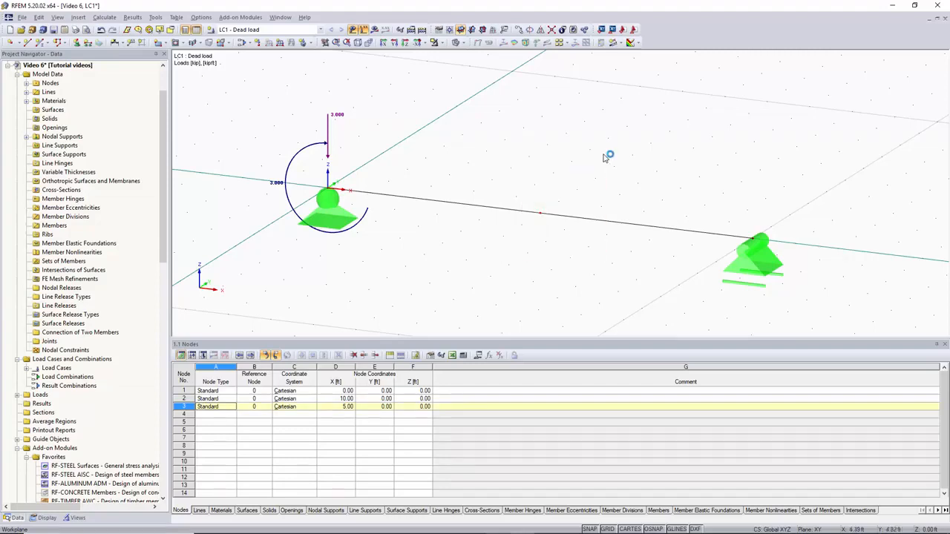
key("Delete")
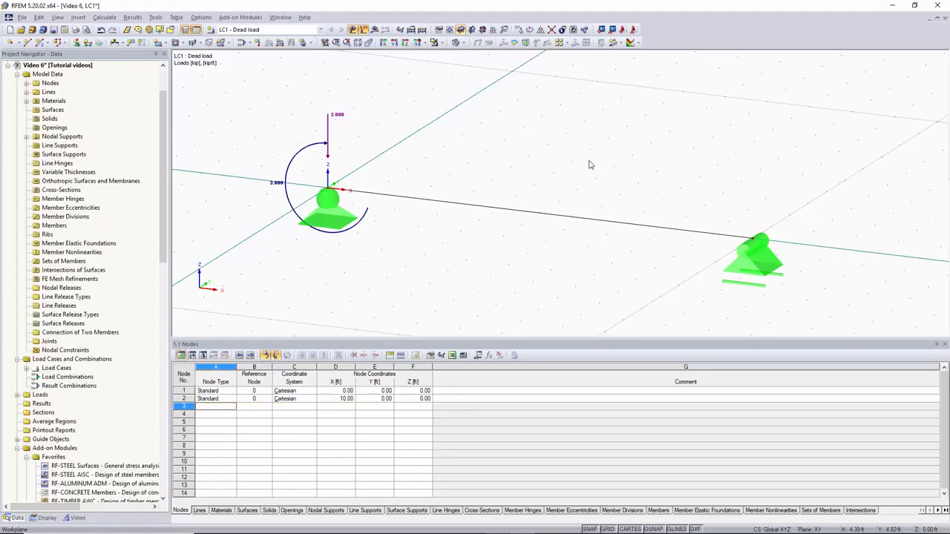
- Divide the line graphically with a 1 ft step, placing nodes at X = 4, 5, 6 and 7 ft
right_click(569, 220)
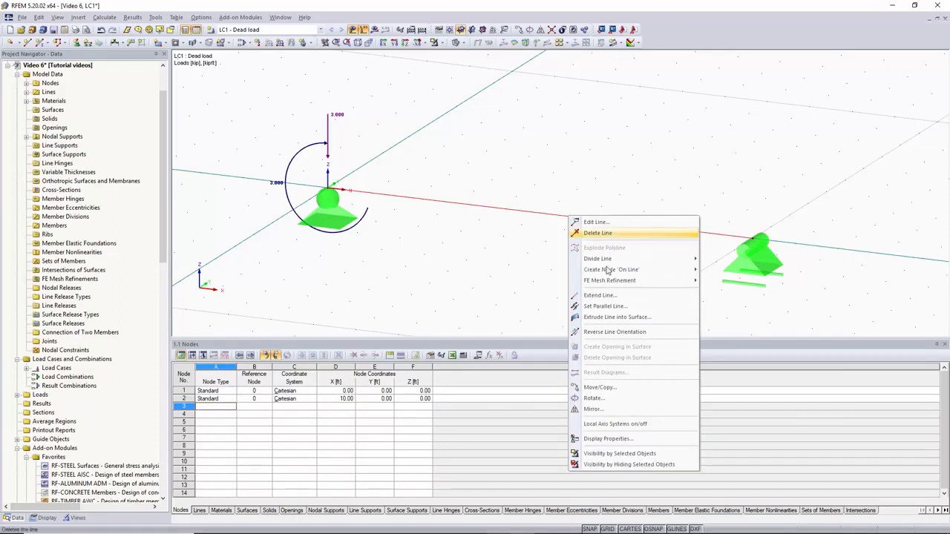
mouse_move(621, 261)
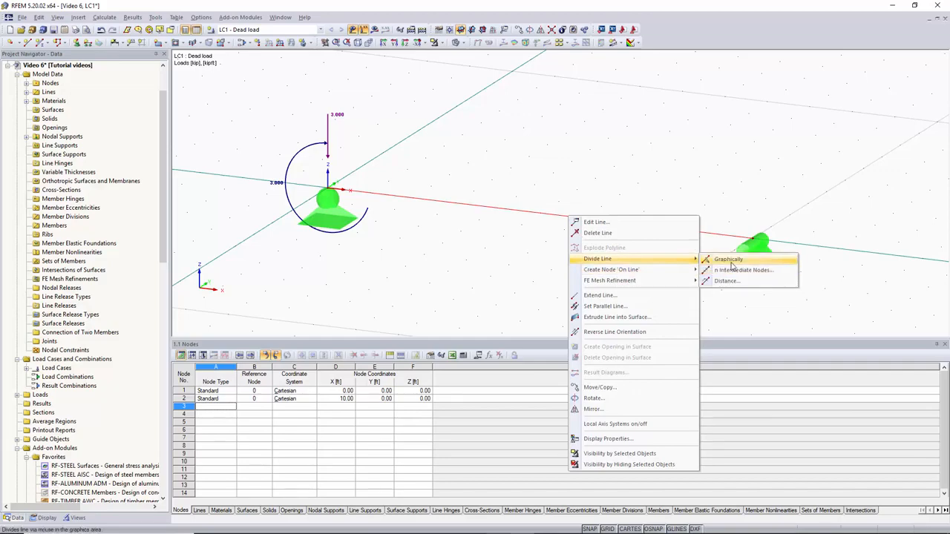
left_click(726, 280)
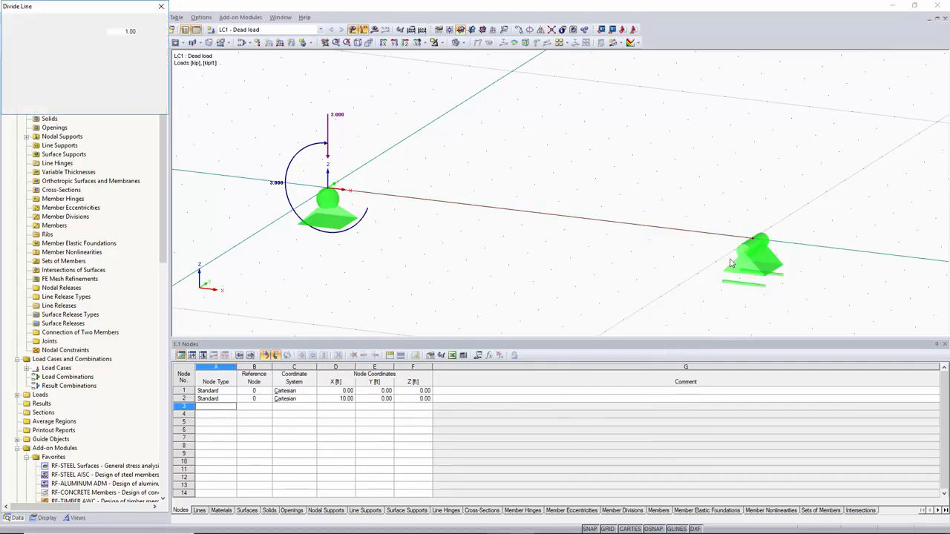
left_click_drag(86, 9, 165, 112)
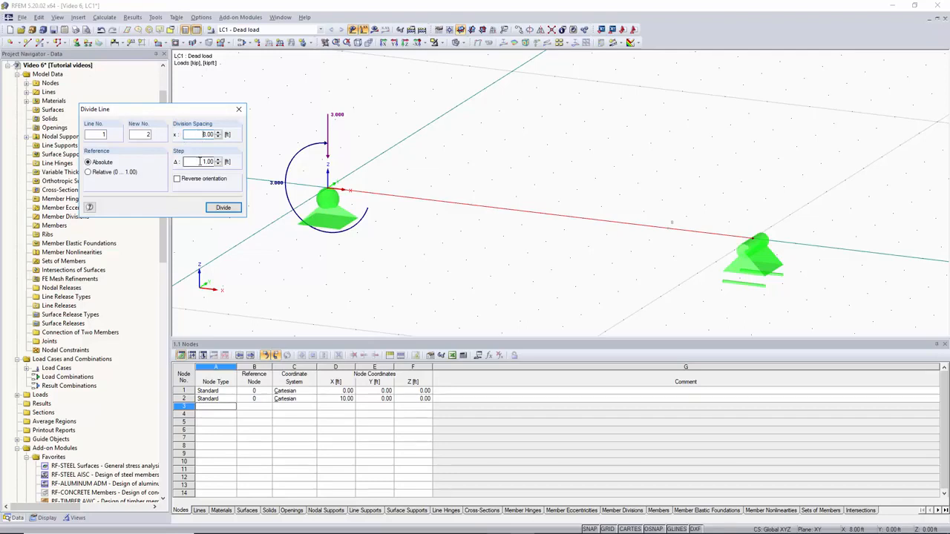
type("1")
left_click(500, 213)
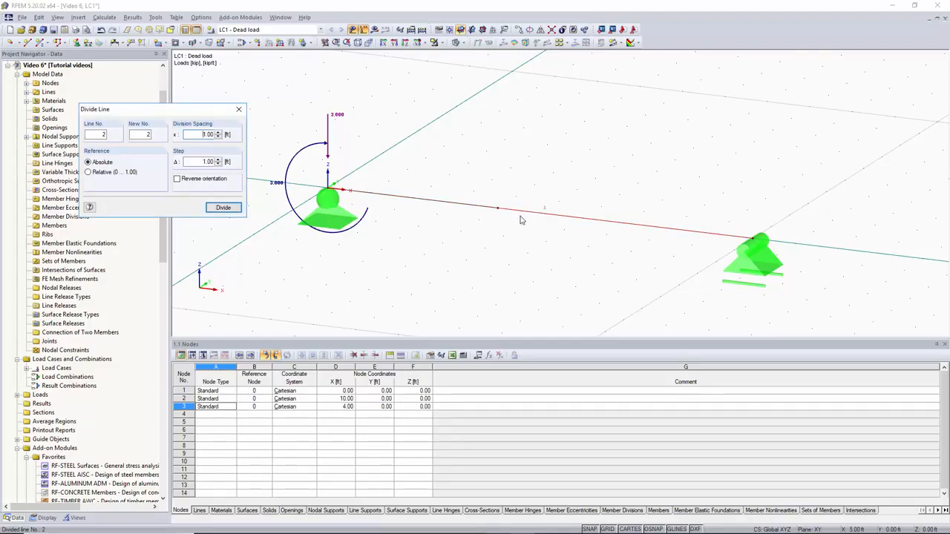
left_click(542, 213)
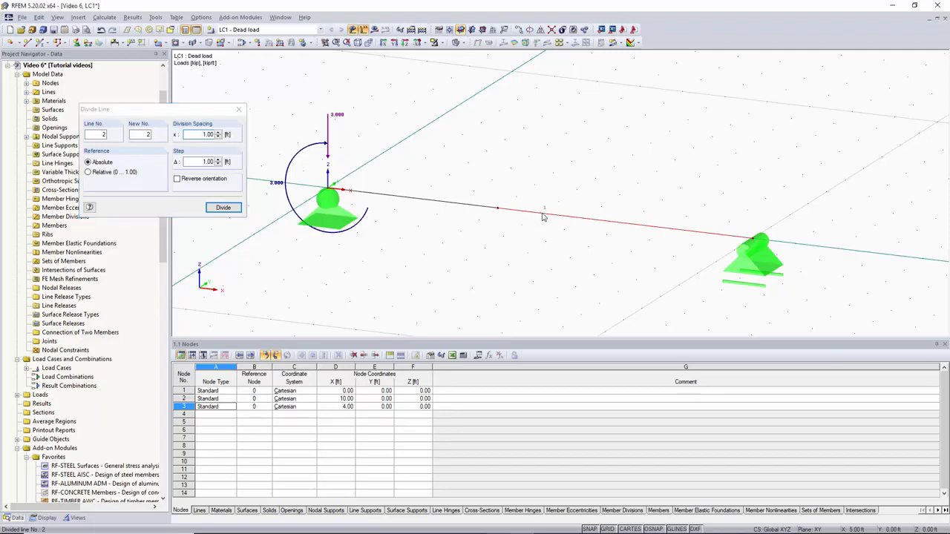
left_click(585, 219)
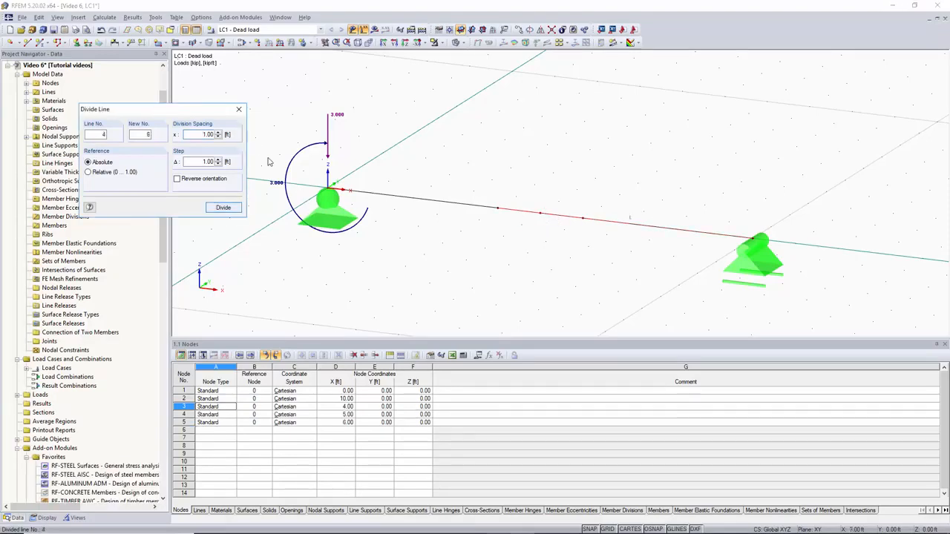
left_click(240, 109)
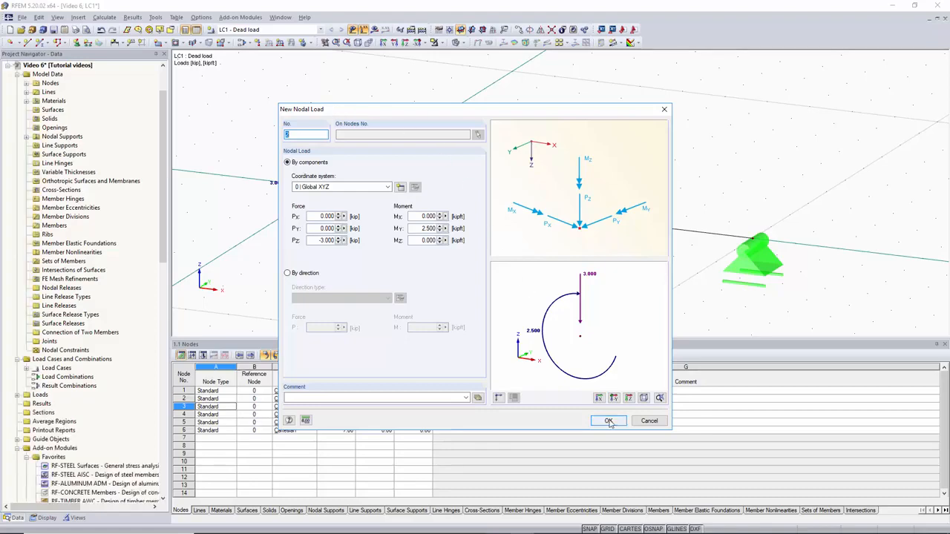
- Apply a nodal load with PZ -3 kip and MY 2.5 kipft to the four new intermediate nodes
left_click(609, 421)
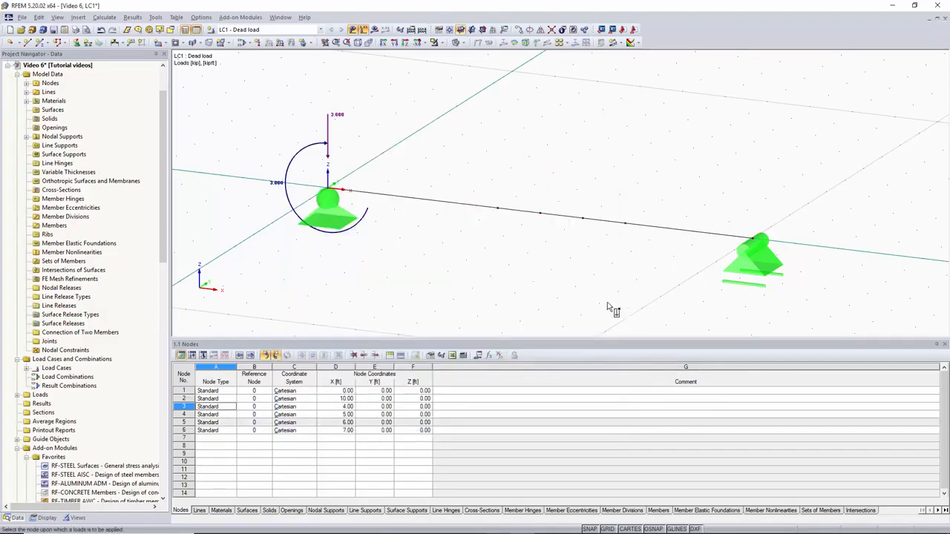
left_click(625, 224)
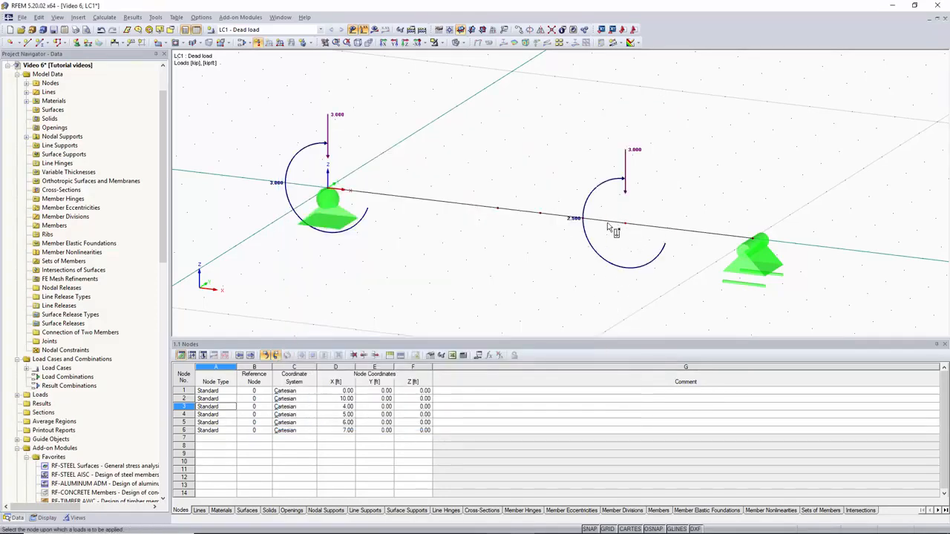
left_click(583, 219)
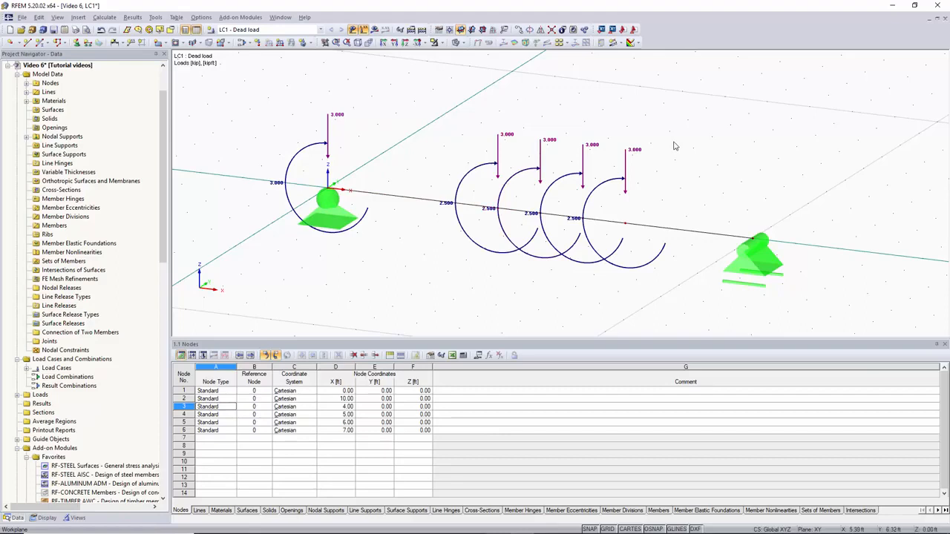
- Undo the nodal loads on the intermediate nodes and the graphical line divisions
key("ctrl+z")
key("ctrl+z")
key("ctrl+z")
key("ctrl+z")
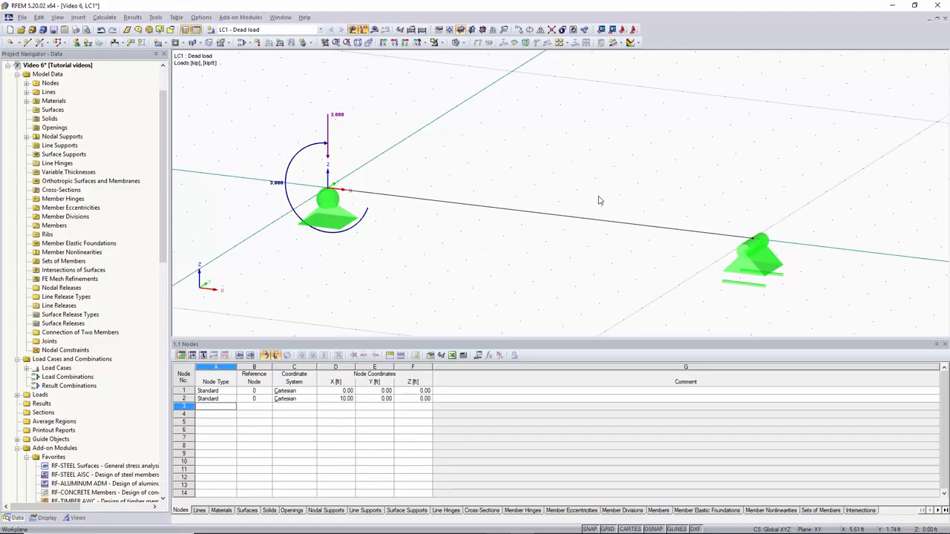
- Divide the line using one intermediate node, and undo that division
right_click(512, 211)
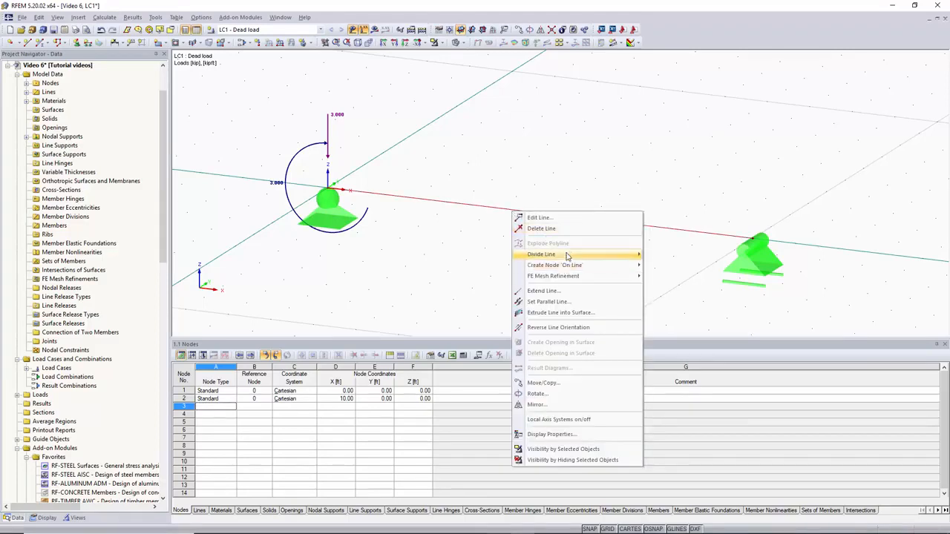
mouse_move(626, 259)
left_click(672, 266)
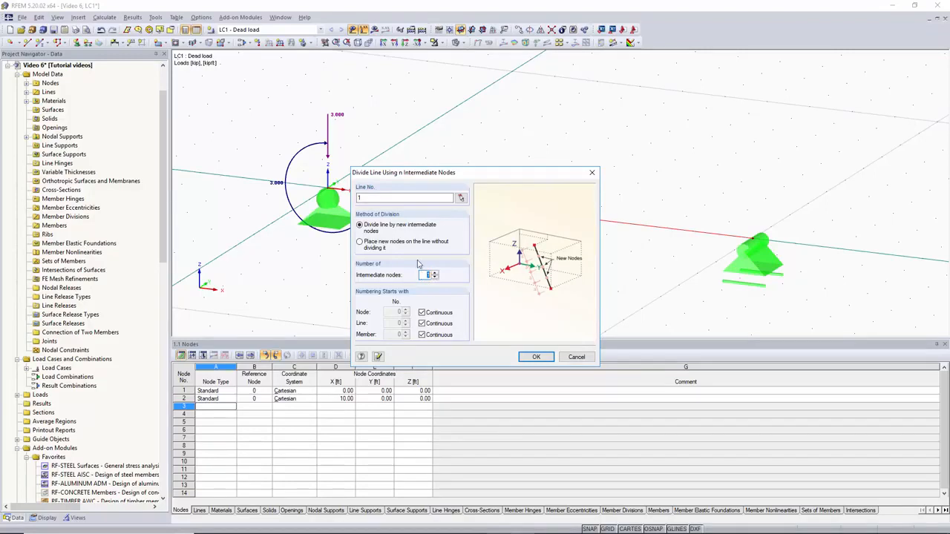
left_click(536, 357)
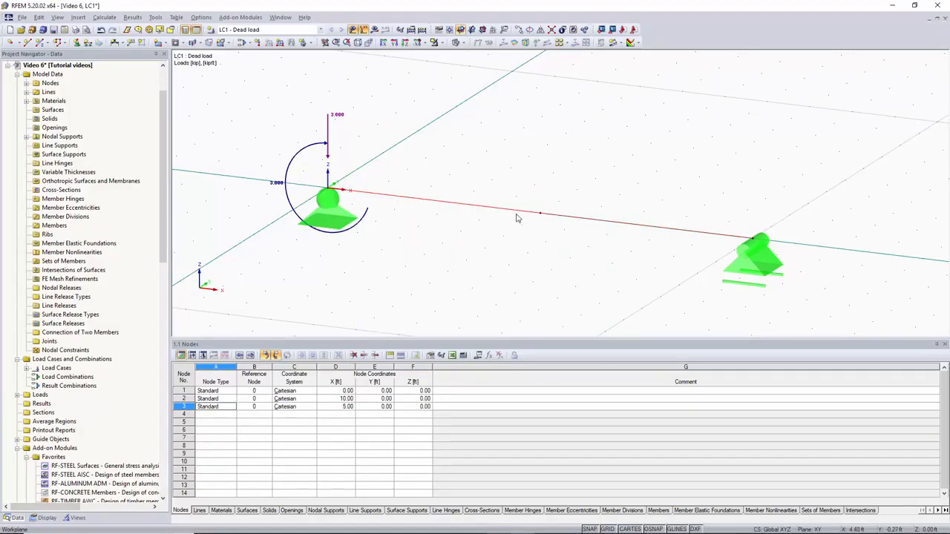
key("ctrl+z")
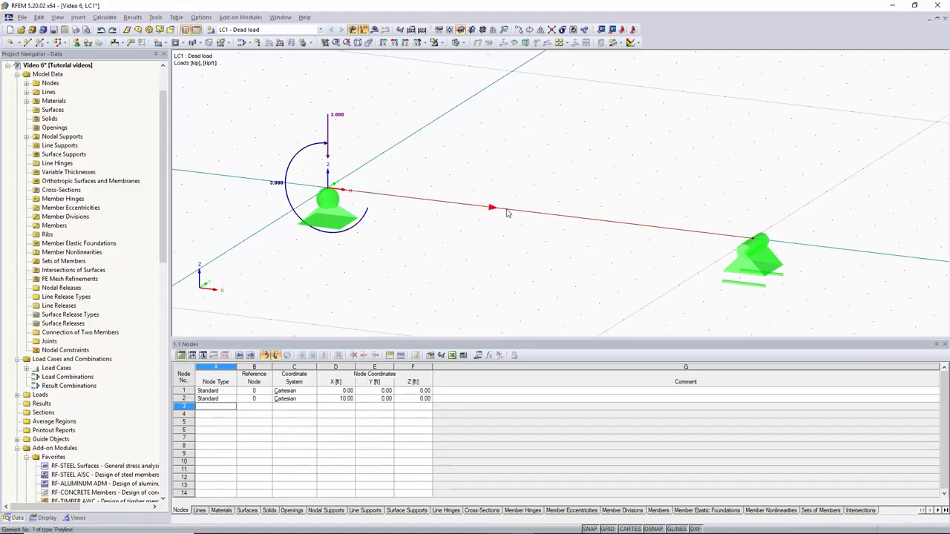
- Divide the line by distance with a new intermediate node at 25% of its true length from the line start
right_click(507, 210)
mouse_move(562, 254)
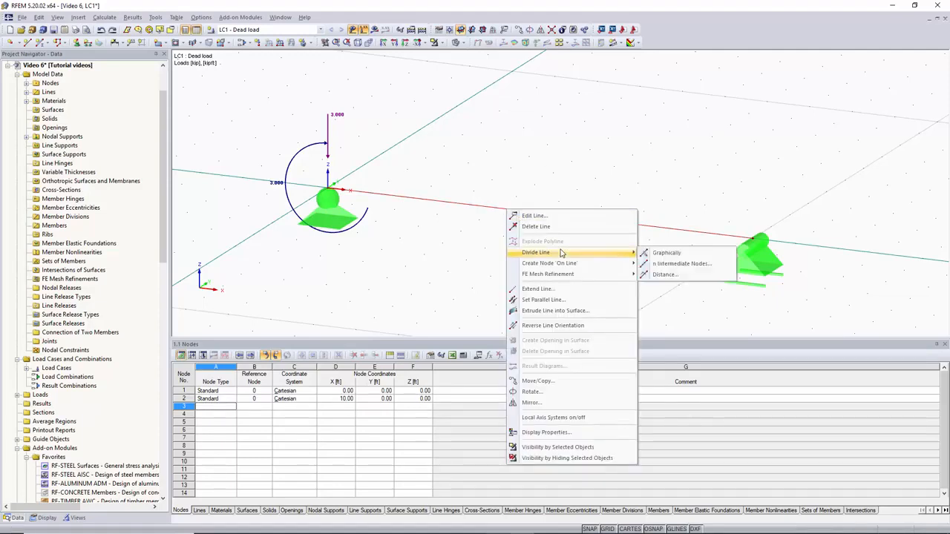
left_click(667, 275)
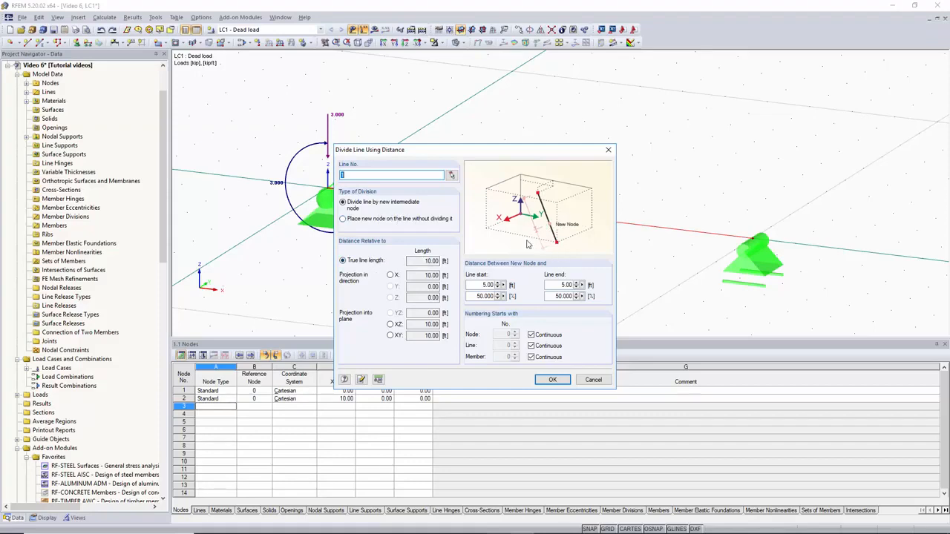
left_click(475, 297)
type("25")
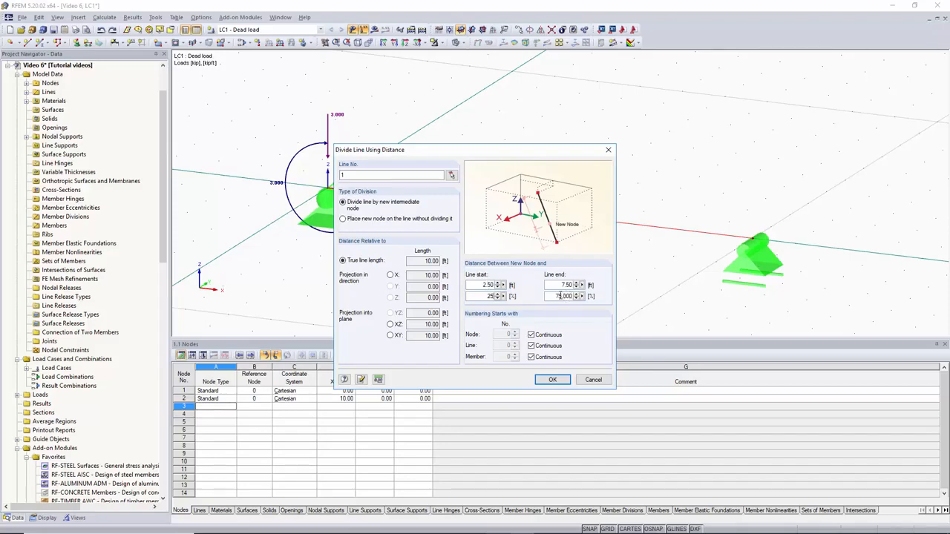
left_click(550, 379)
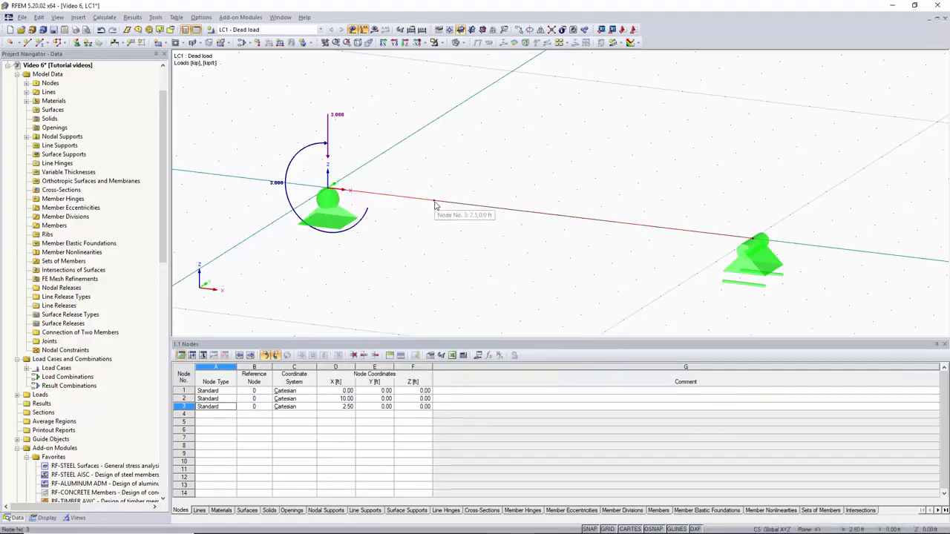
- Apply a nodal load with PZ -3 kip and MY 2.5 kipft to the node at X = 2.5 ft
left_click(258, 43)
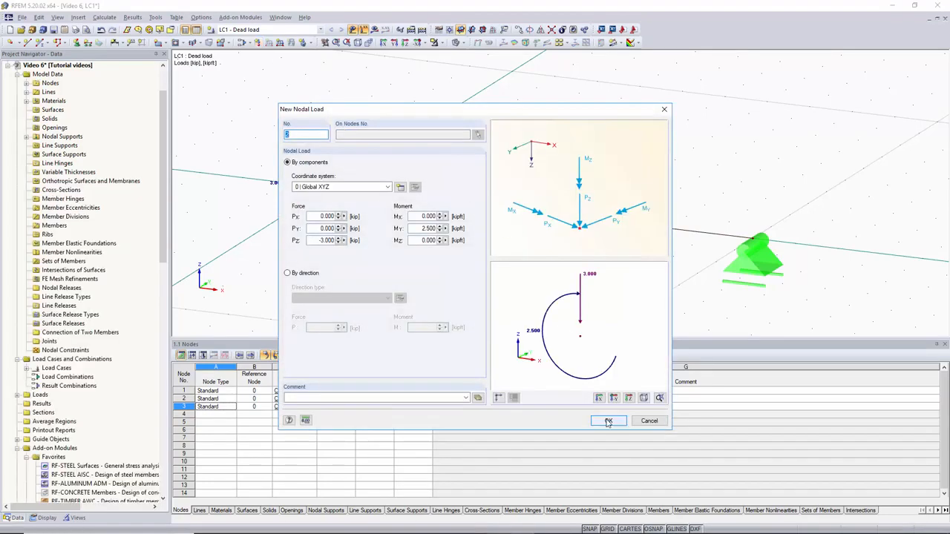
left_click(608, 422)
left_click(435, 201)
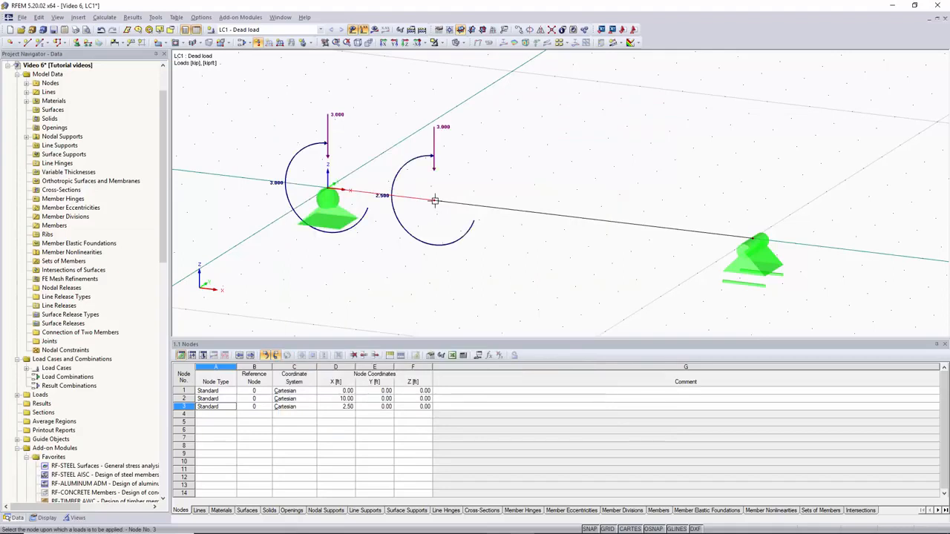
key("Escape")
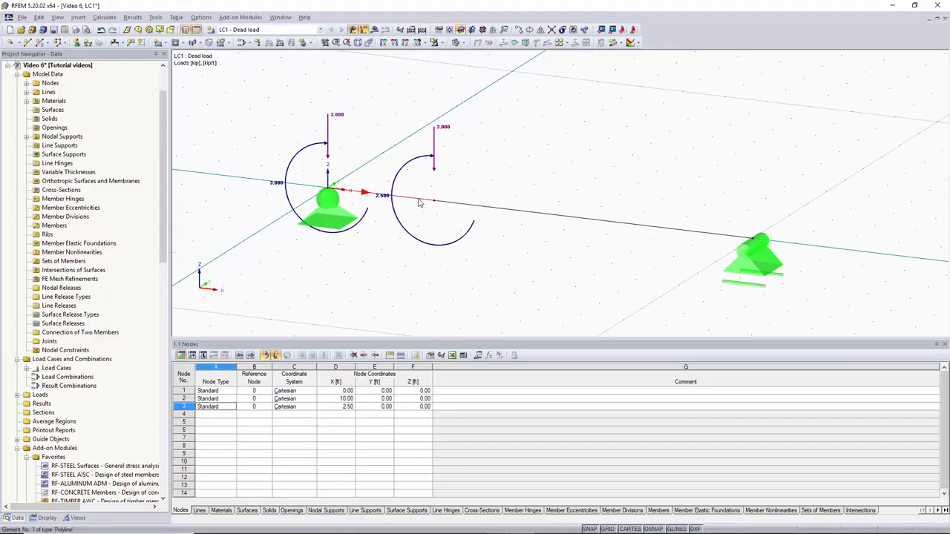
- Make both line segments beam members with a W 30x90 cross-section in Steel A992 from the AISC 15 library
double_click(455, 207)
left_click(362, 158)
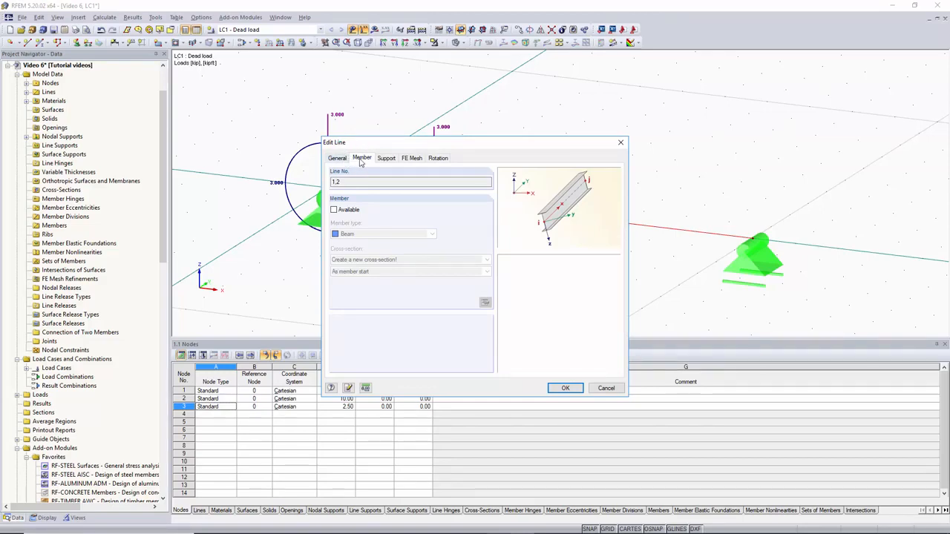
left_click(334, 211)
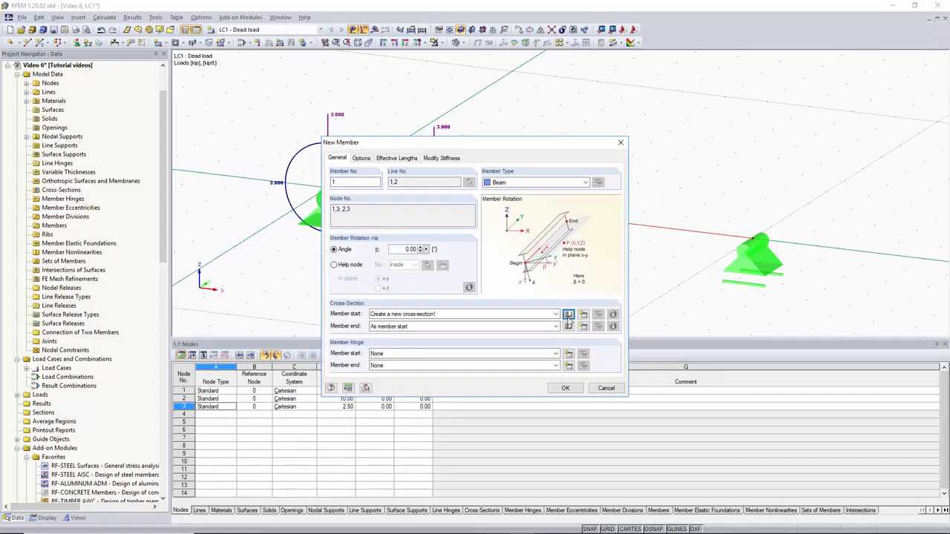
left_click(569, 314)
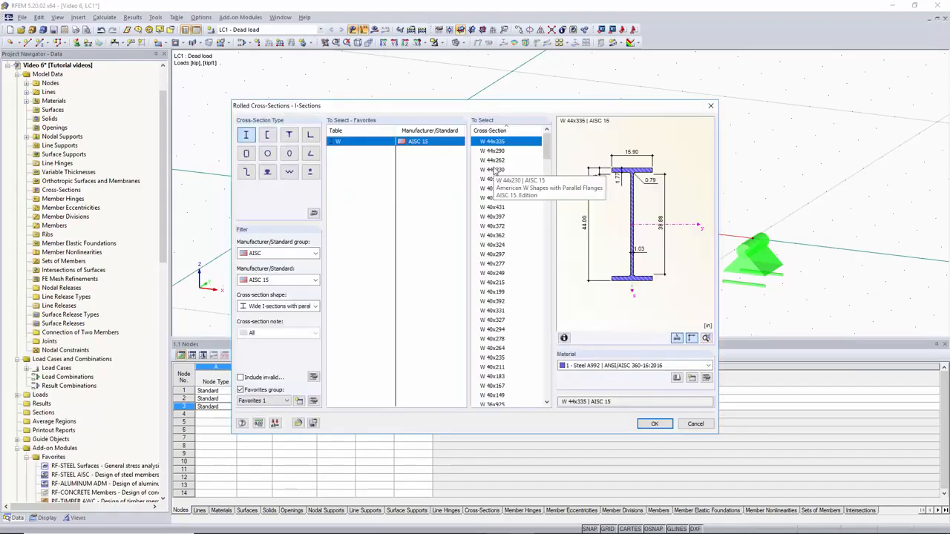
scroll(514, 274, "down", 20)
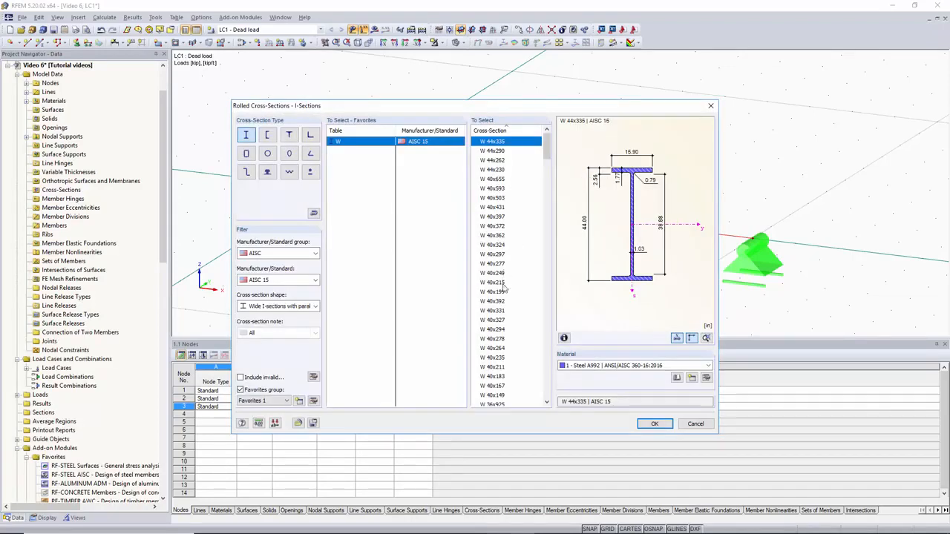
left_click(505, 301)
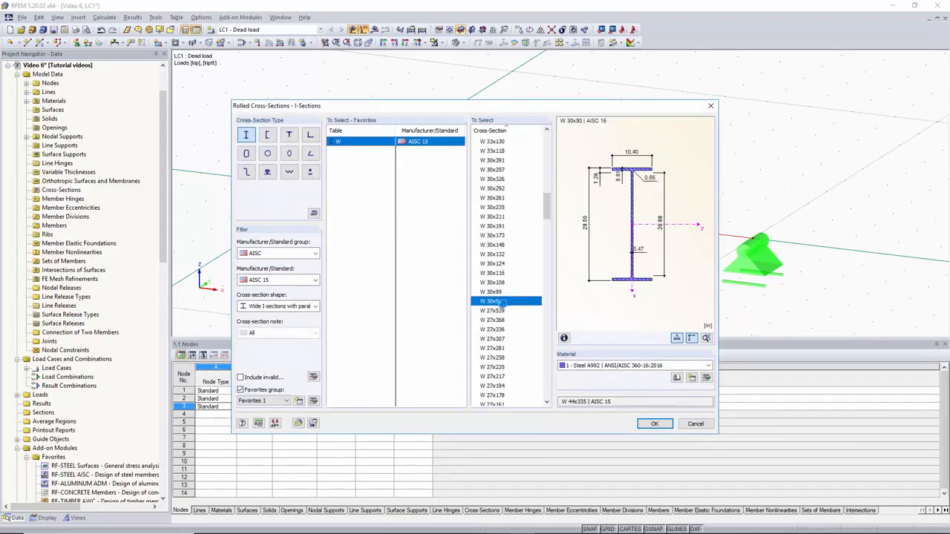
left_click(655, 424)
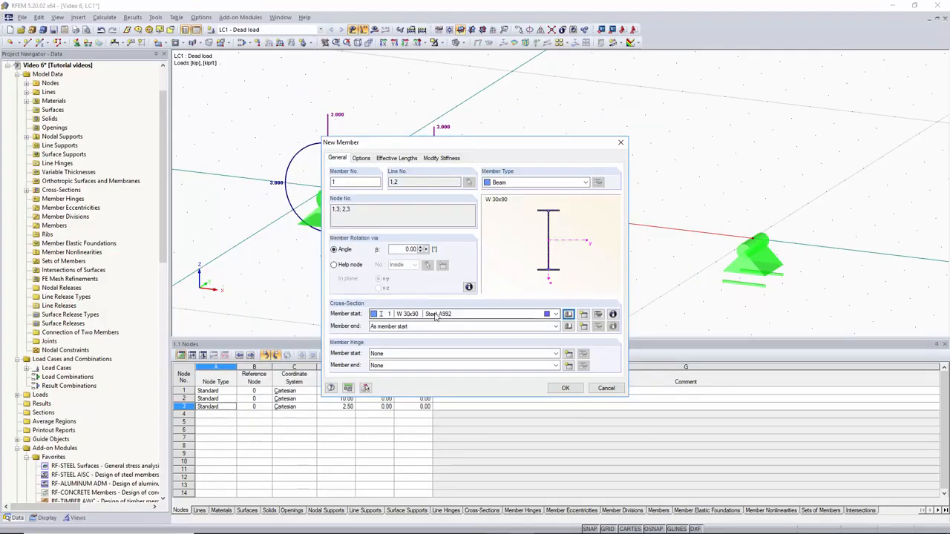
left_click(566, 388)
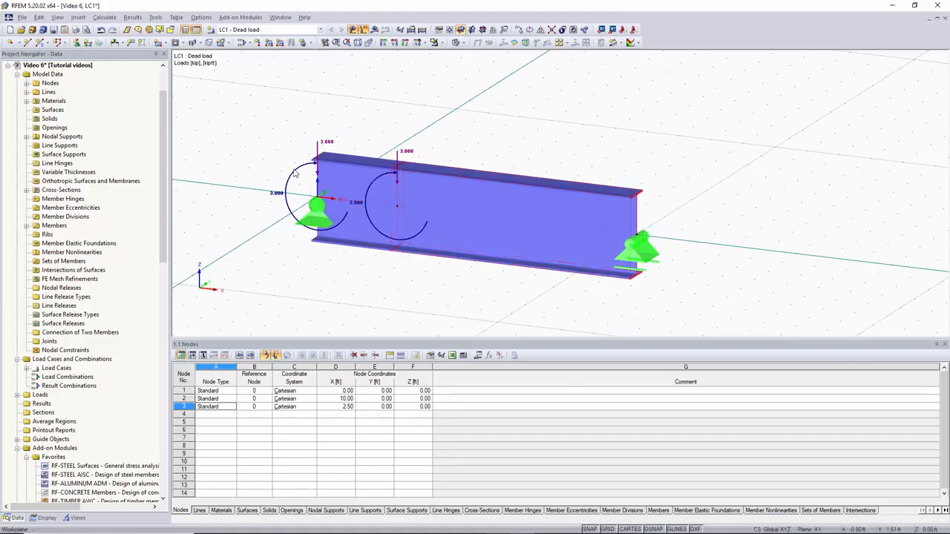
- Calculate load case LC1 and switch the model display to wireframe to view the global deformations
left_click(421, 29)
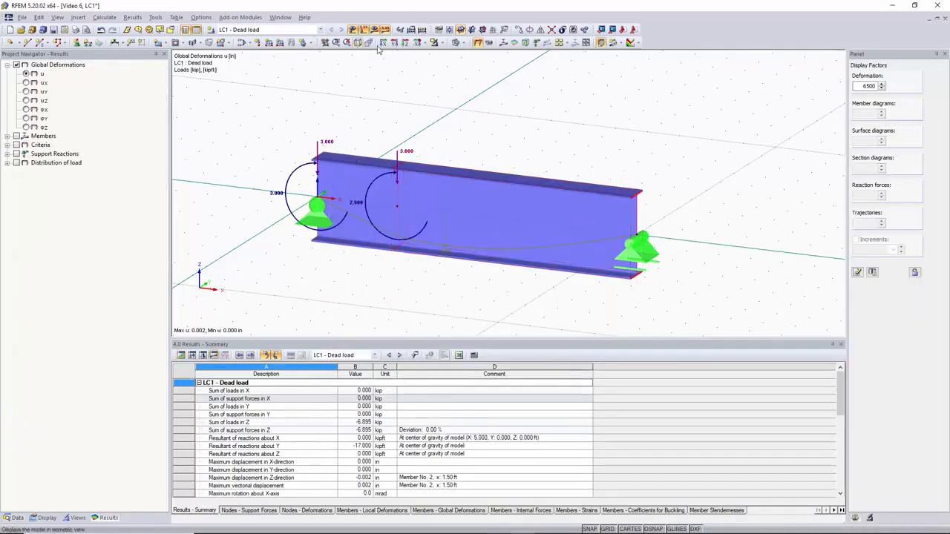
left_click(456, 42)
left_click(459, 55)
scroll(433, 255, "up", 3)
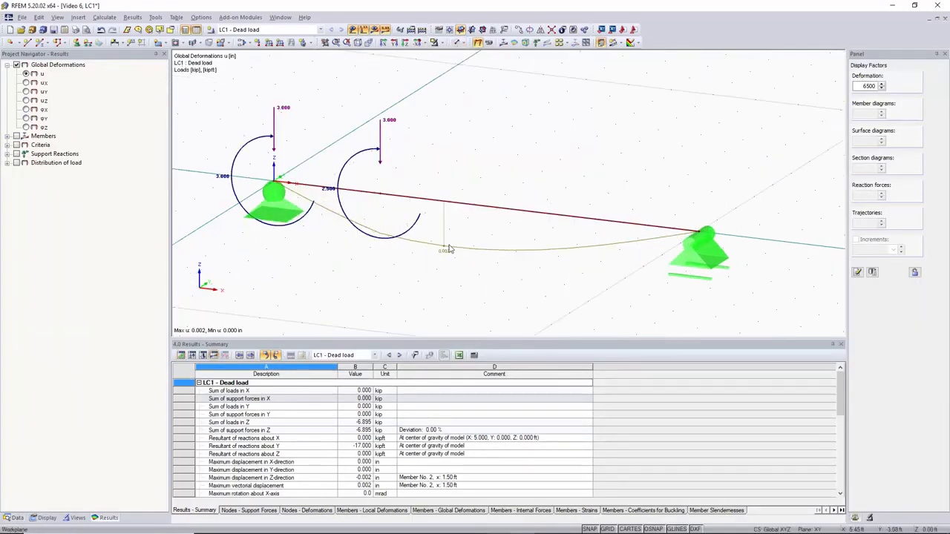
- Display the members' internal force diagrams for the moment My and the shear force Vz
left_click(16, 136)
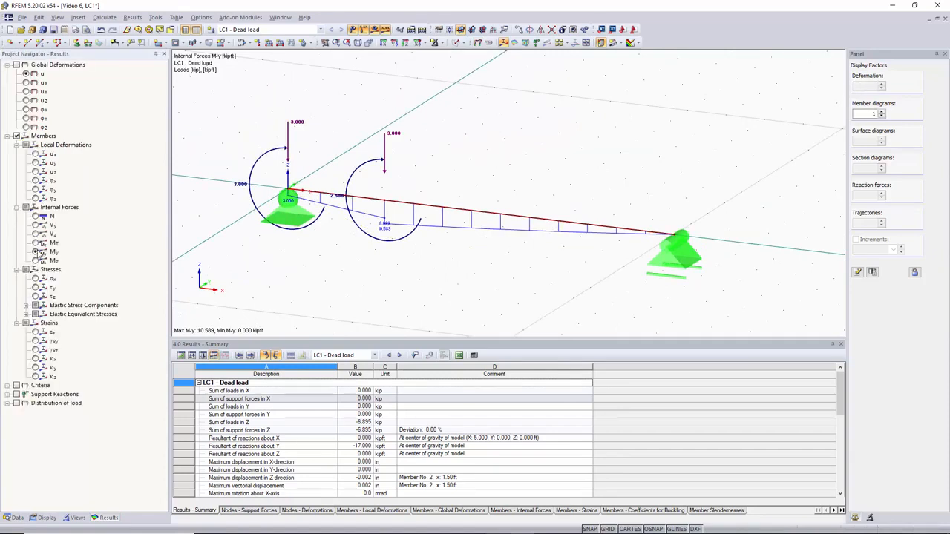
left_click(35, 234)
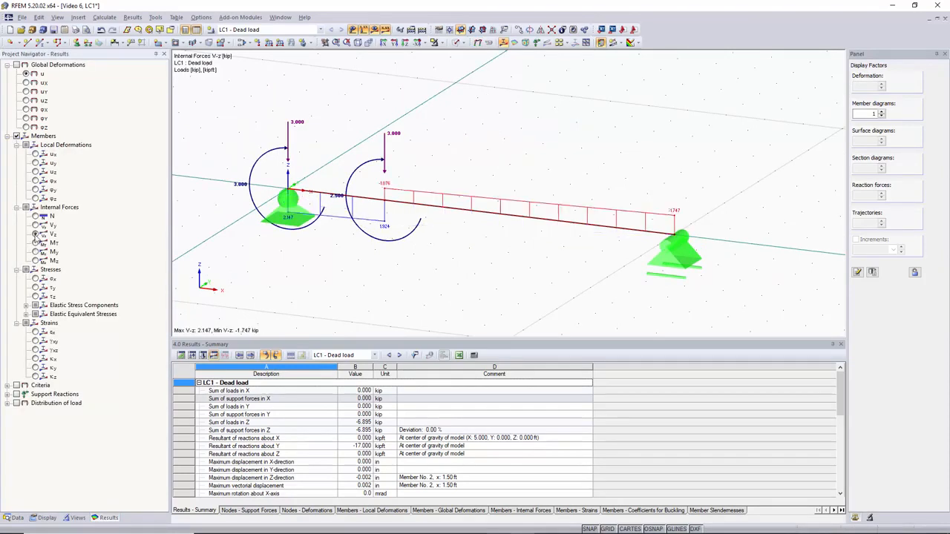